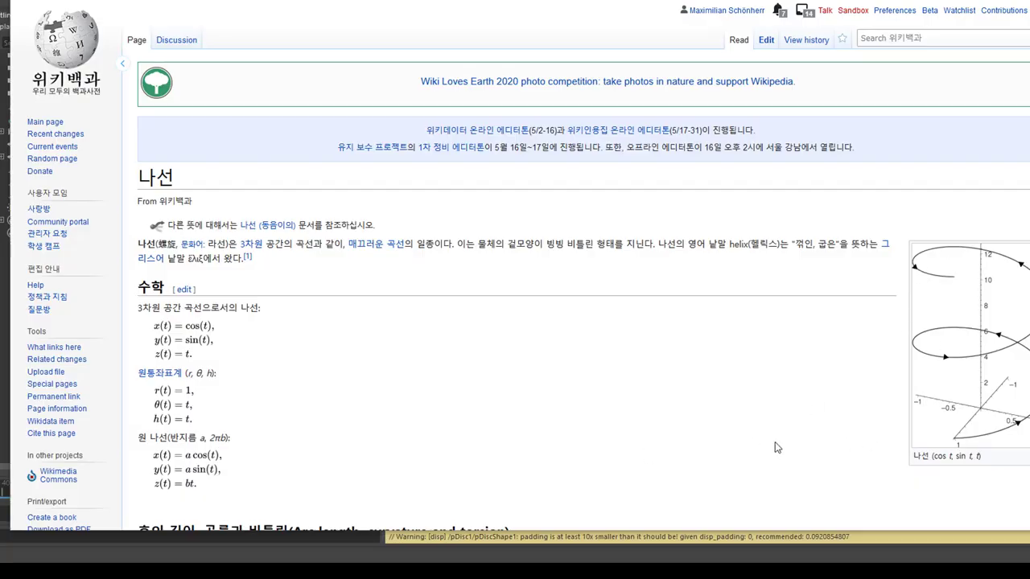
Step: Scroll the Wikipedia Helix article past the handedness comparison figure and back to the right-handed helix plot
{"action": "scroll", "coordinate": [455, 413], "scroll_direction": "down", "scroll_amount": 5}
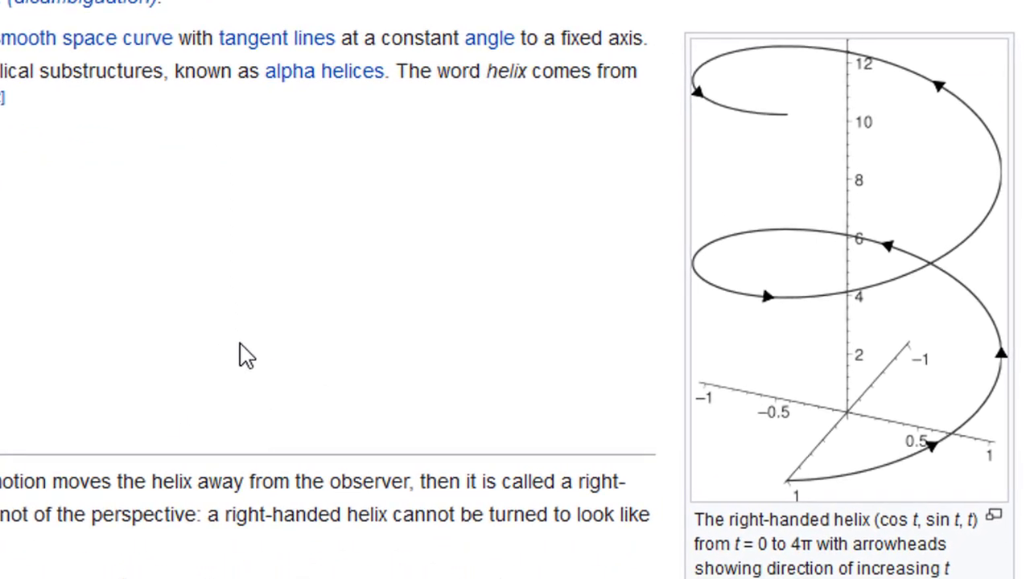
{"action": "scroll", "coordinate": [251, 352], "scroll_direction": "down", "scroll_amount": 5}
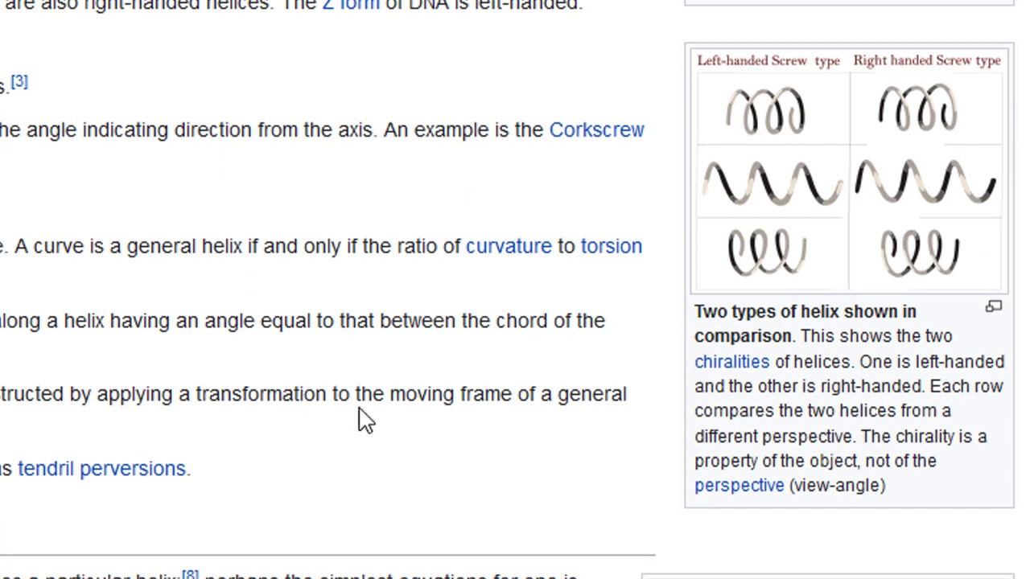
{"action": "scroll", "coordinate": [219, 366], "scroll_direction": "up", "scroll_amount": 5}
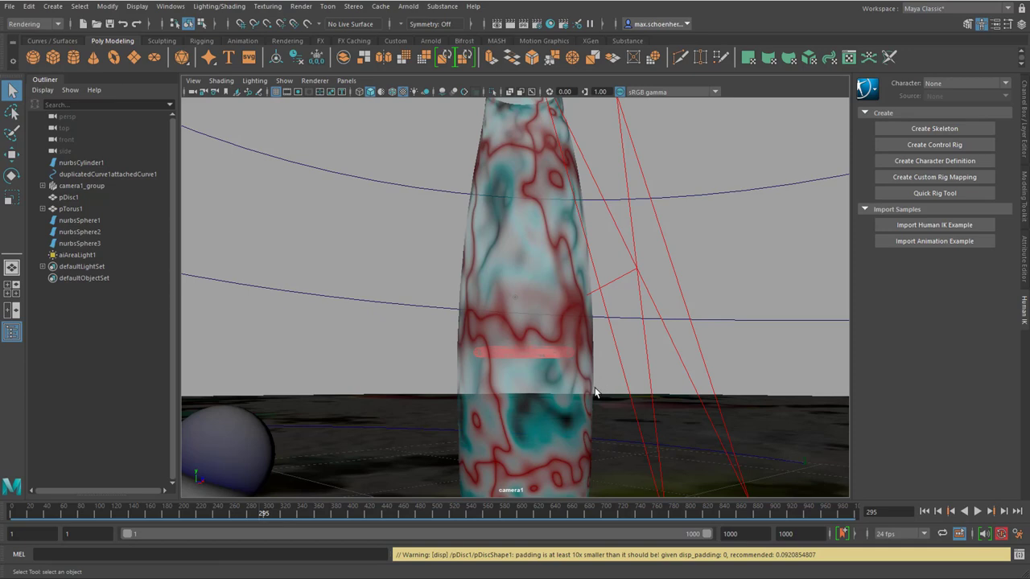
Step: Rewind the camera animation from frame 295 back to frame 1
{"action": "left_click", "coordinate": [924, 512]}
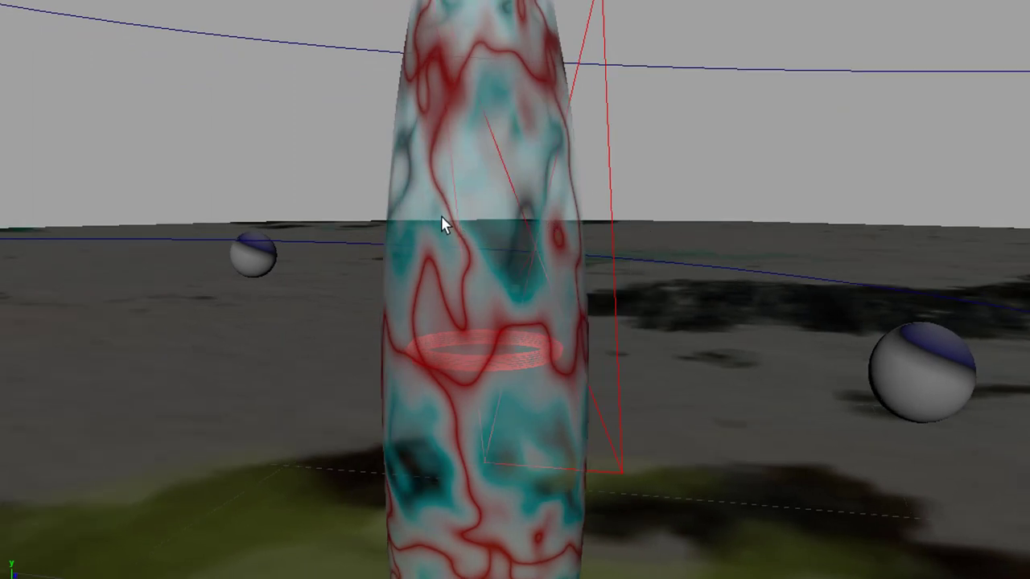
Step: Make the viewport look through the default persp camera instead of camera1, via Panels > Perspective
{"action": "key", "text": "space"}
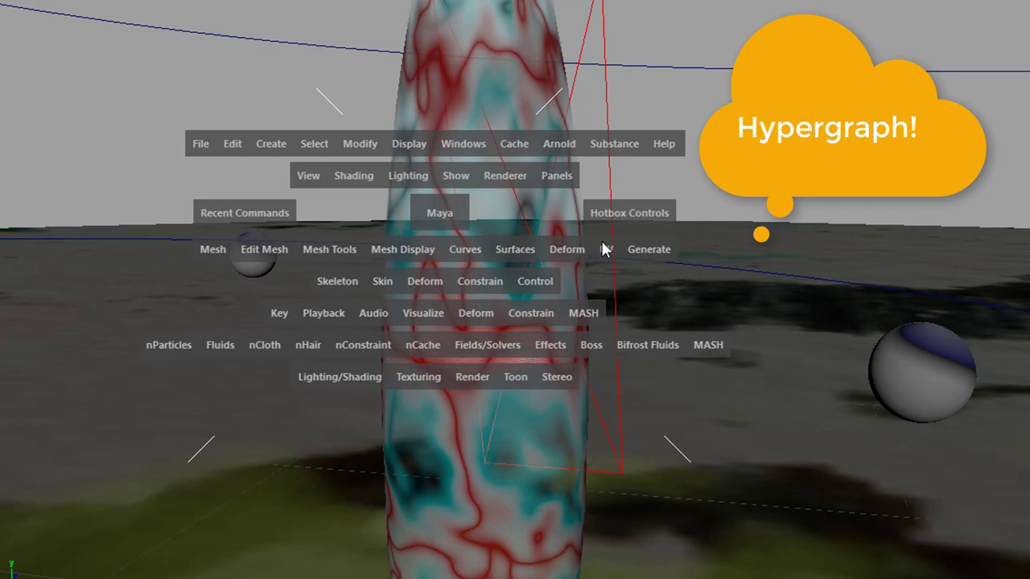
{"action": "left_click", "coordinate": [558, 175]}
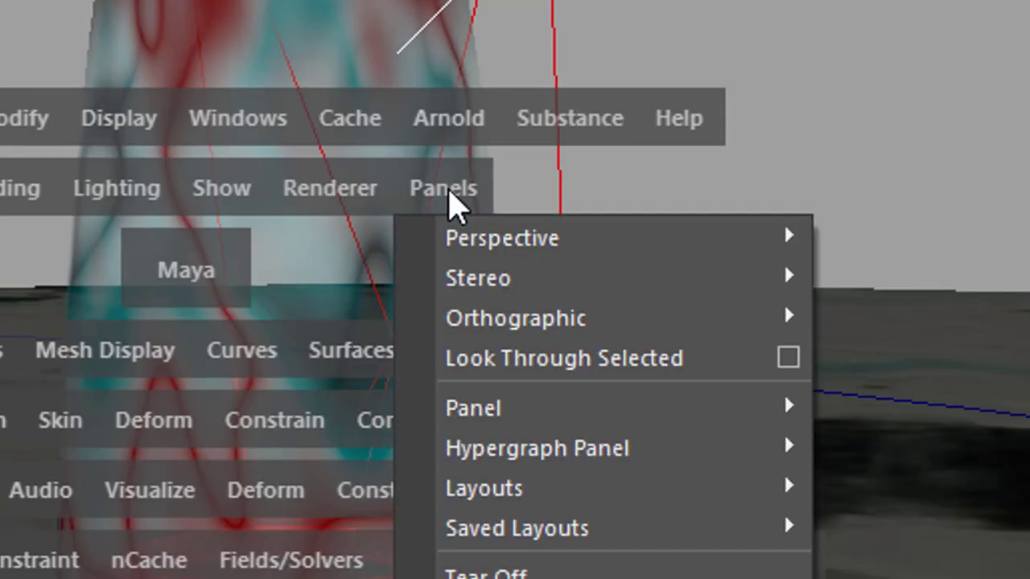
{"action": "mouse_move", "coordinate": [488, 236]}
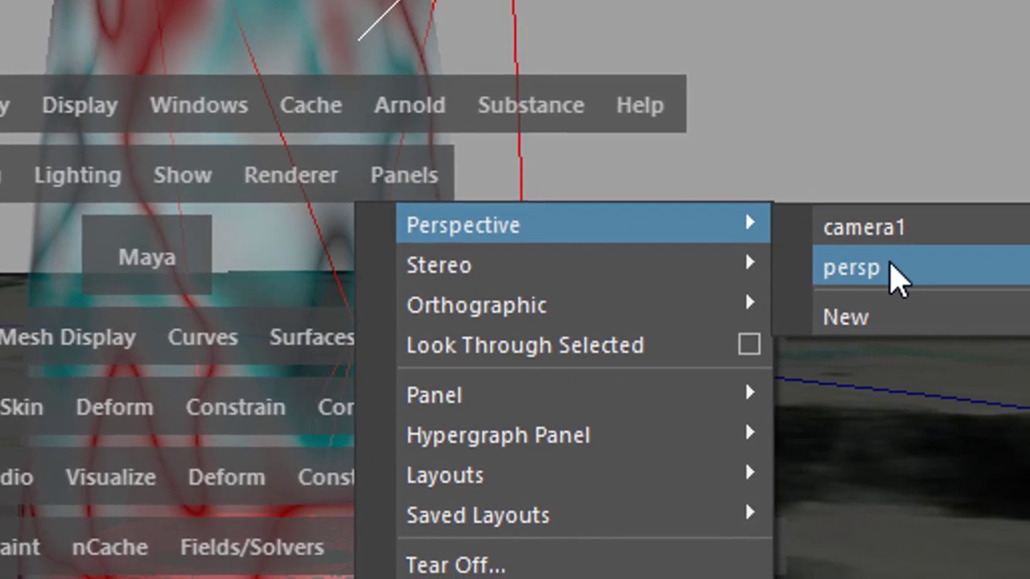
{"action": "left_click", "coordinate": [893, 276]}
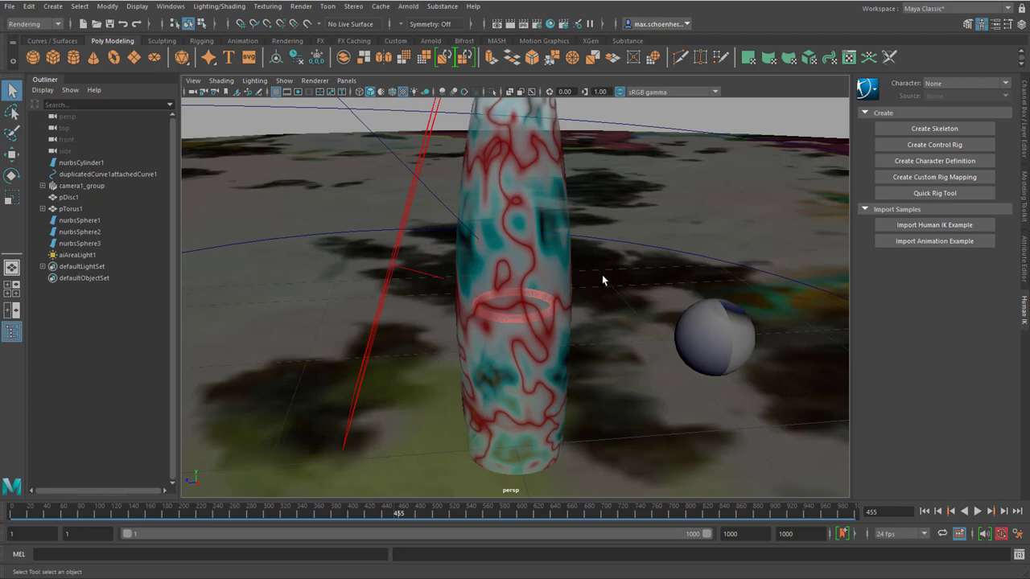
Step: Frame the whole spiral path around the cone and play the camera animation from frame 1
{"action": "left_click_drag", "start_coordinate": [577, 276], "coordinate": [474, 319], "text": "alt"}
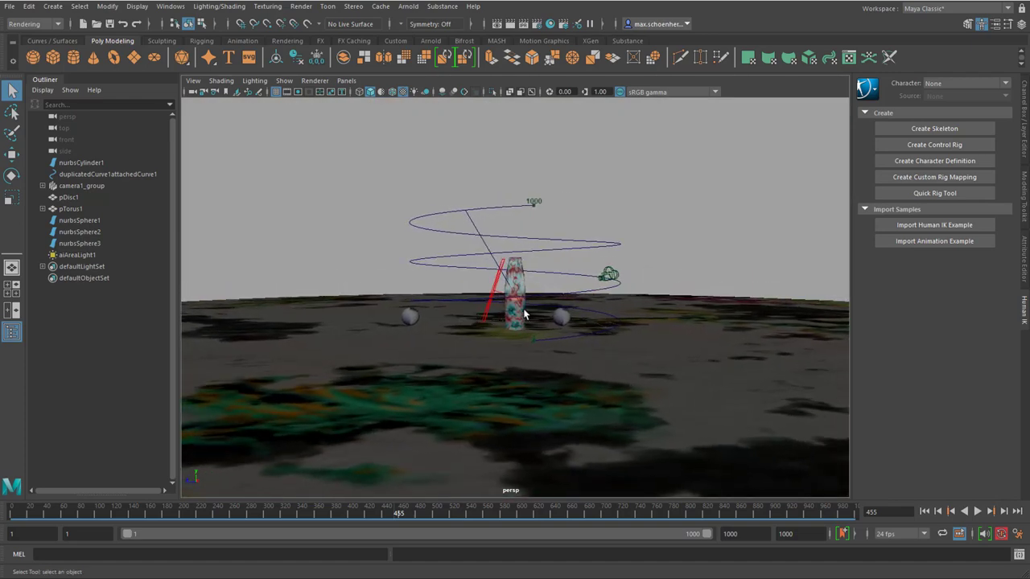
{"action": "scroll", "coordinate": [563, 322], "scroll_direction": "up", "scroll_amount": 5}
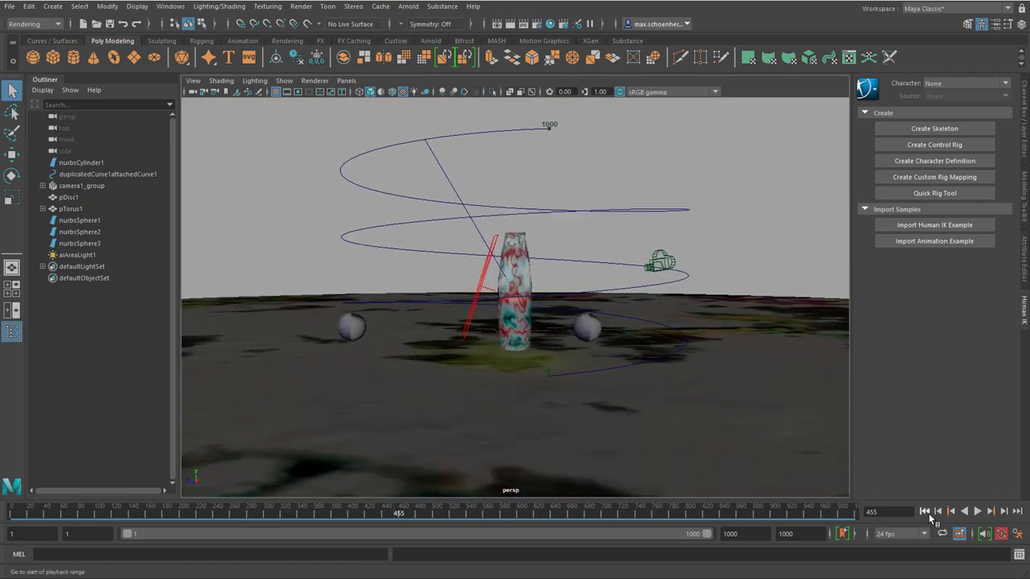
{"action": "left_click", "coordinate": [925, 512]}
{"action": "left_click", "coordinate": [978, 511]}
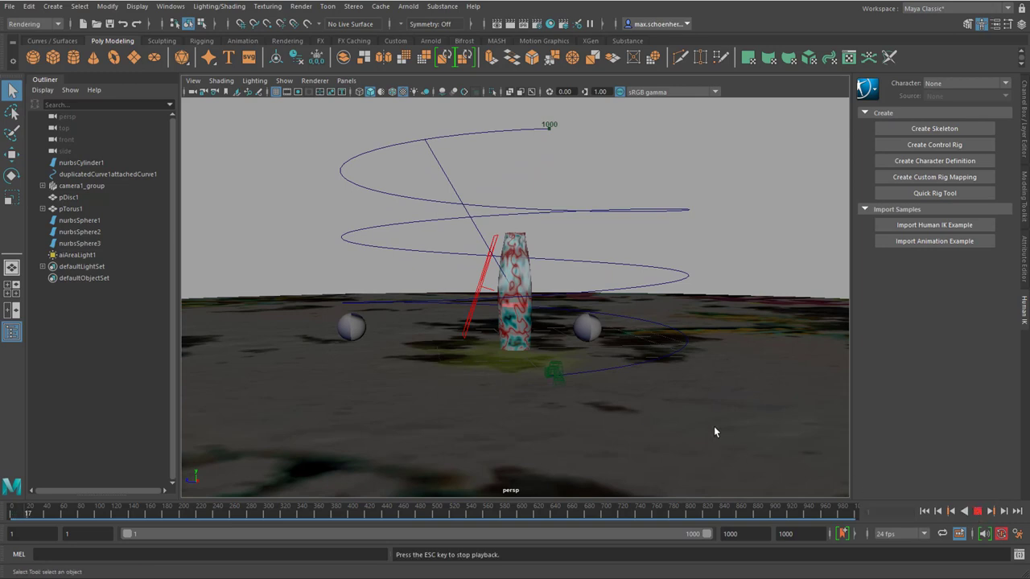
{"action": "left_click_drag", "start_coordinate": [713, 427], "coordinate": [712, 425], "text": "alt"}
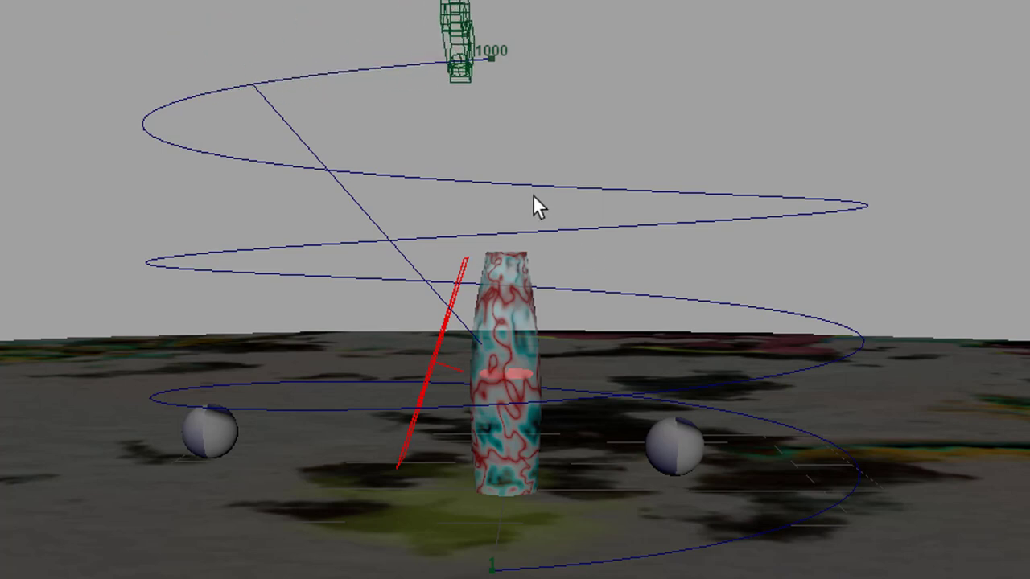
Step: Zoom in on the camera resting at the spiral path's top end marked 1000
{"action": "middle_click_drag", "start_coordinate": [506, 81], "coordinate": [464, 211], "text": "alt"}
{"action": "right_click_drag", "start_coordinate": [465, 212], "coordinate": [533, 236], "text": "alt"}
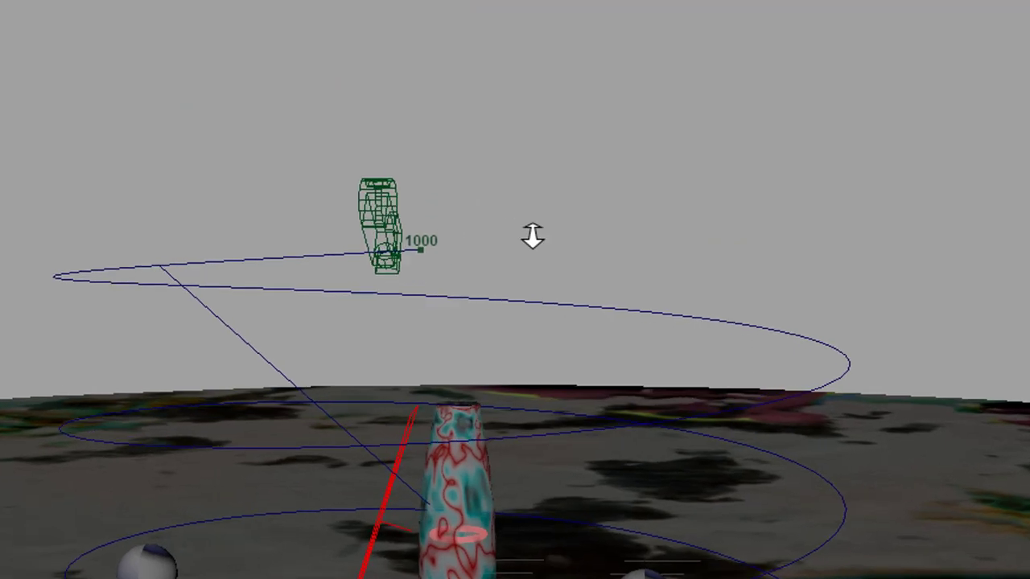
{"action": "scroll", "coordinate": [764, 230], "scroll_direction": "up", "scroll_amount": 5}
{"action": "middle_click_drag", "start_coordinate": [764, 230], "coordinate": [588, 247], "text": "alt"}
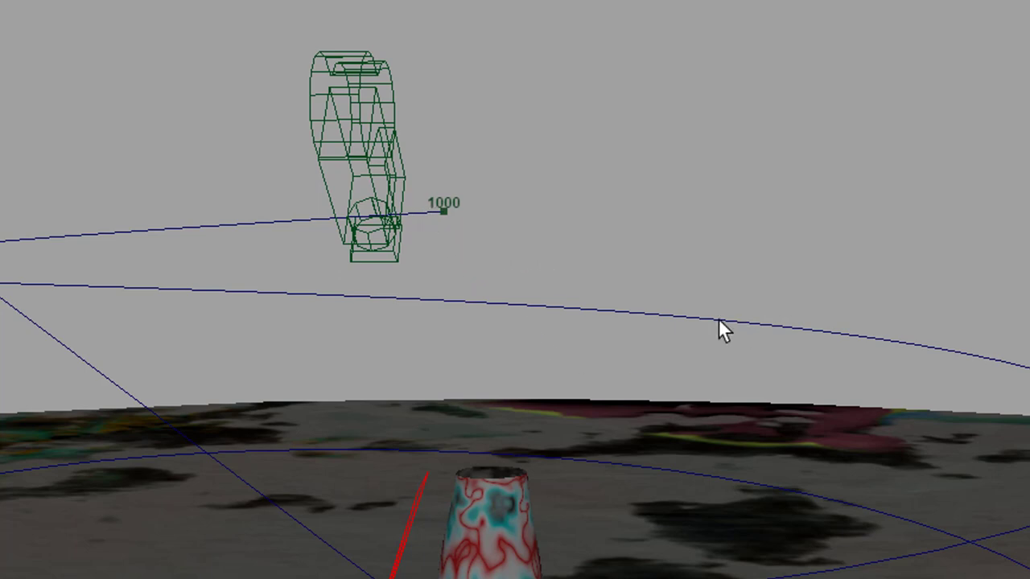
Step: Pull back to frame the spiral and cone, select the helix curve and orbit around it
{"action": "right_click_drag", "start_coordinate": [655, 356], "coordinate": [416, 375], "text": "alt"}
{"action": "middle_click_drag", "start_coordinate": [416, 375], "coordinate": [489, 289], "text": "alt"}
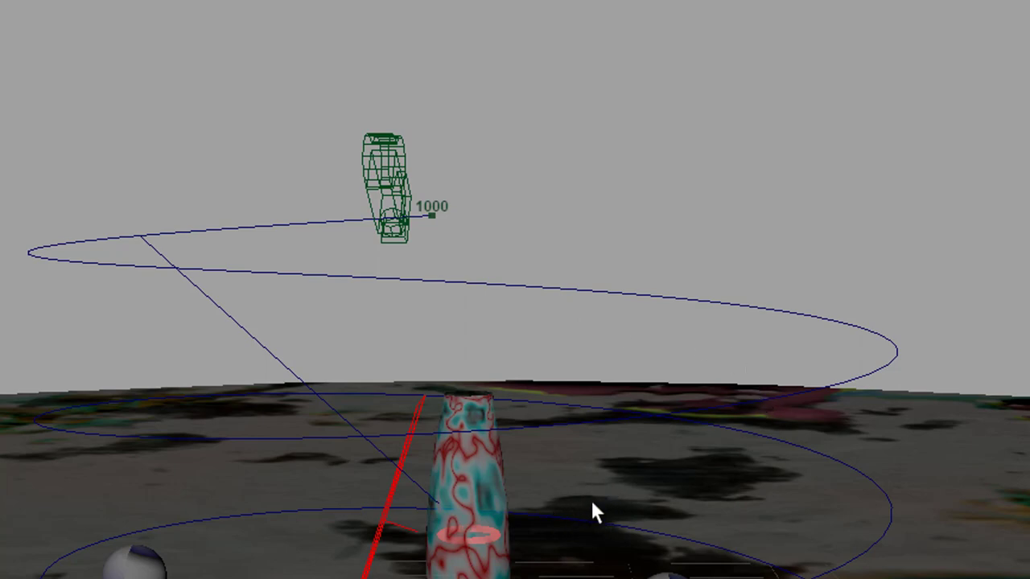
{"action": "left_click_drag", "start_coordinate": [655, 504], "coordinate": [742, 491], "text": "alt"}
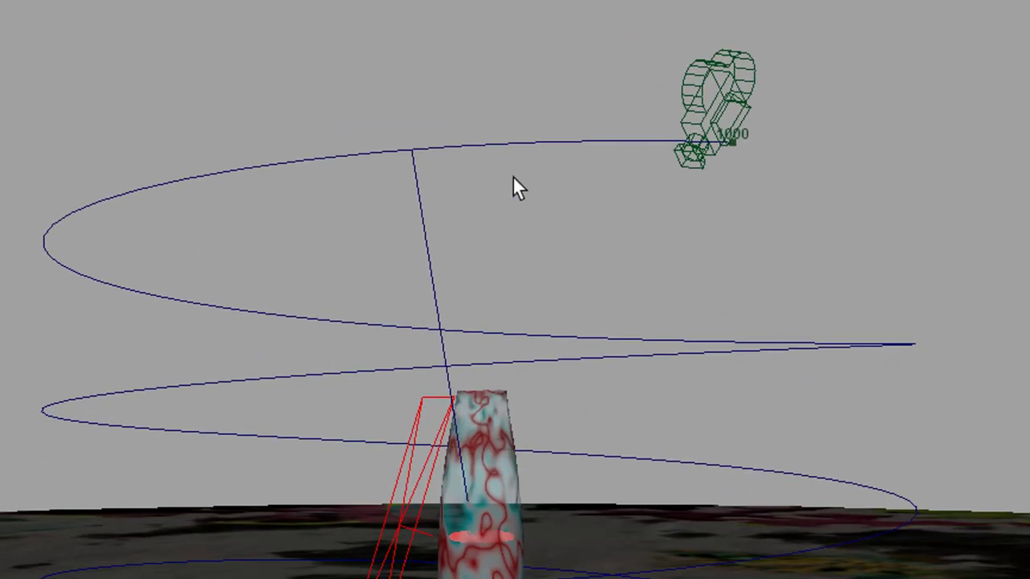
{"action": "left_click", "coordinate": [478, 149]}
{"action": "left_click_drag", "start_coordinate": [110, 169], "coordinate": [237, 216], "text": "alt"}
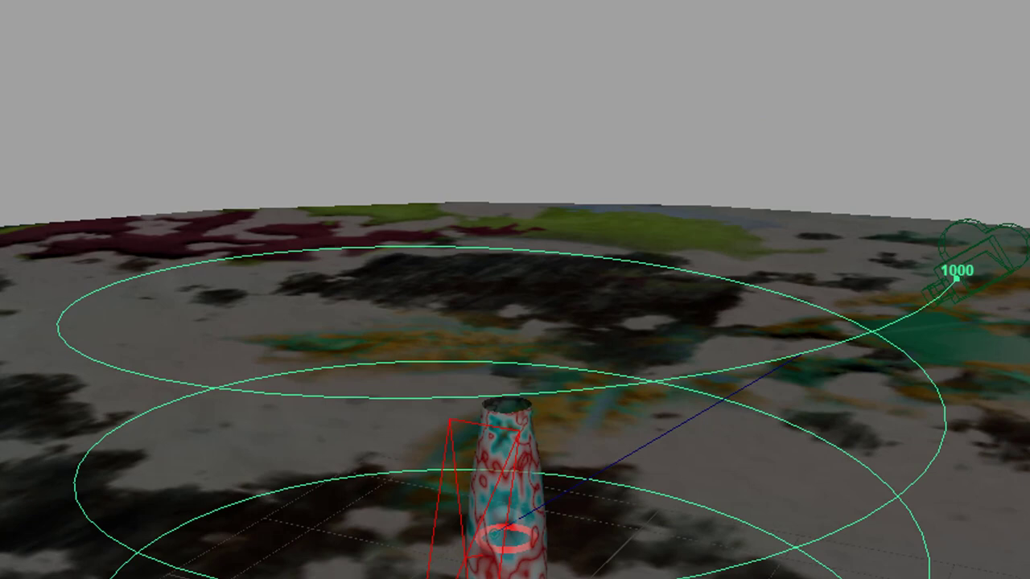
Step: Start a new empty scene, discarding unsaved changes to helixRendering.mb
{"action": "key", "text": "ctrl+n"}
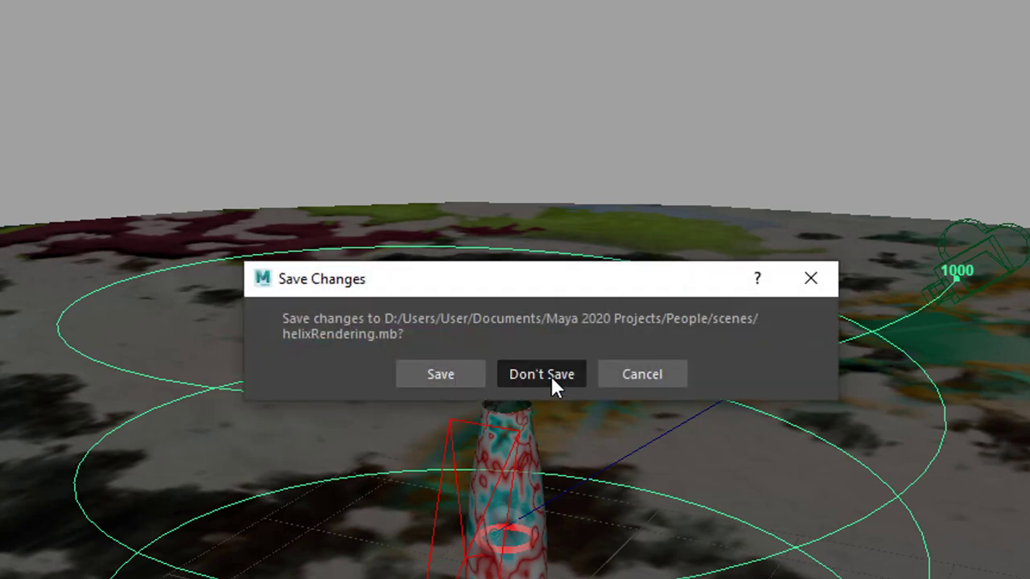
{"action": "left_click", "coordinate": [551, 376]}
{"action": "left_click_drag", "start_coordinate": [497, 412], "coordinate": [511, 413], "text": "alt"}
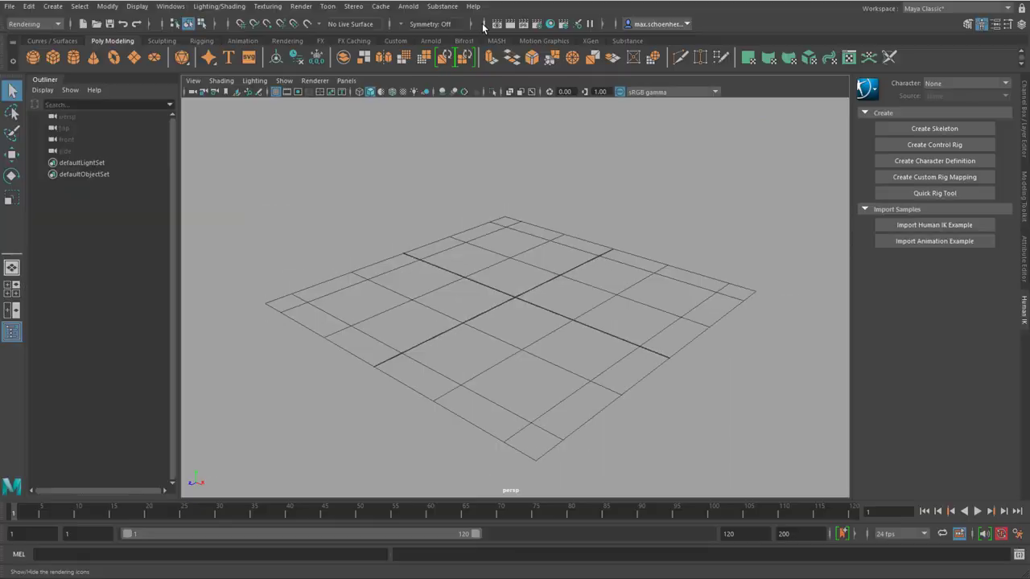
Step: Search the menus for 'helix' and locate Create > Polygon Primitives > Helix
{"action": "left_click", "coordinate": [473, 6]}
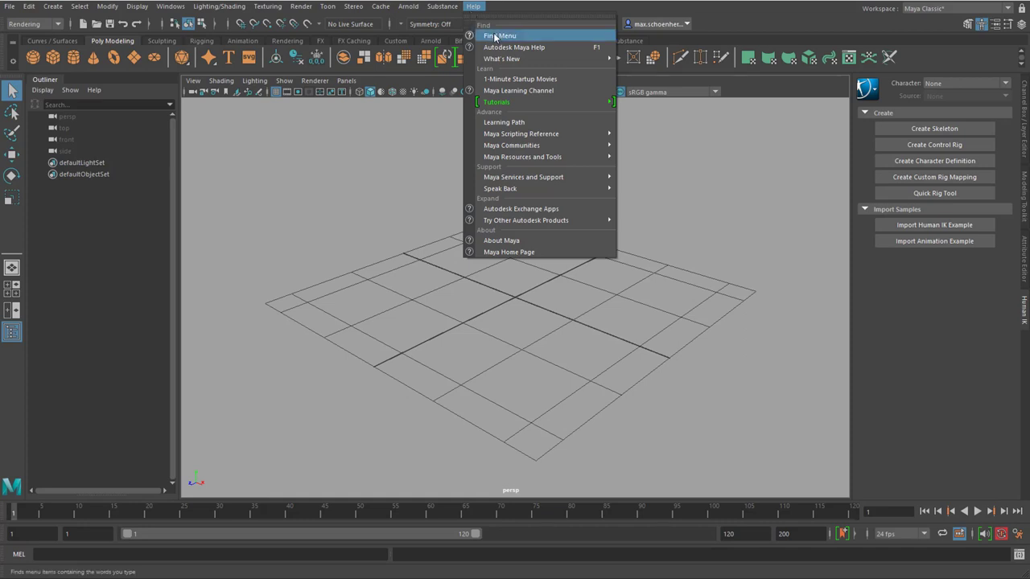
{"action": "left_click", "coordinate": [494, 35]}
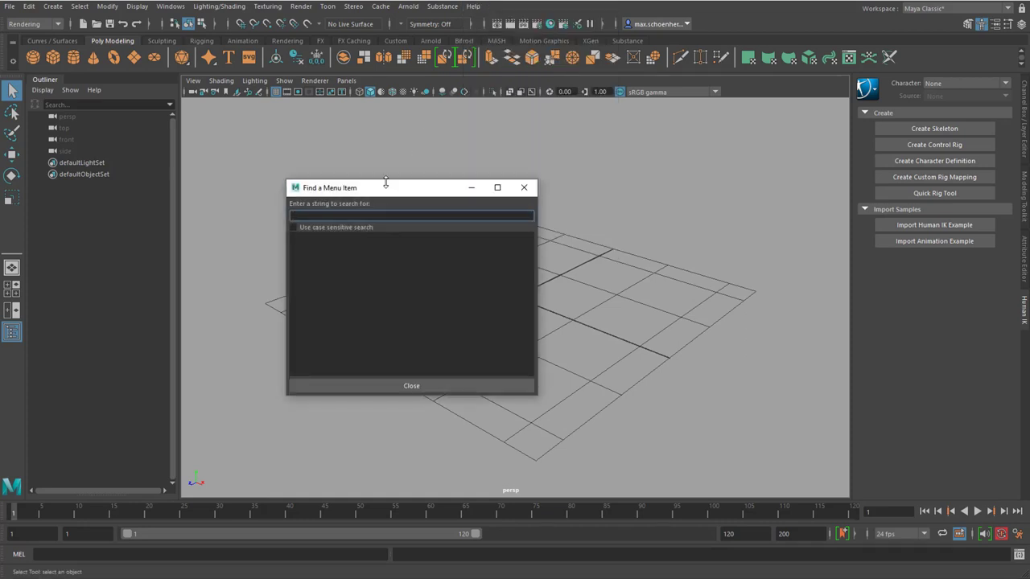
{"action": "type", "text": "helix"}
{"action": "key", "text": "Return"}
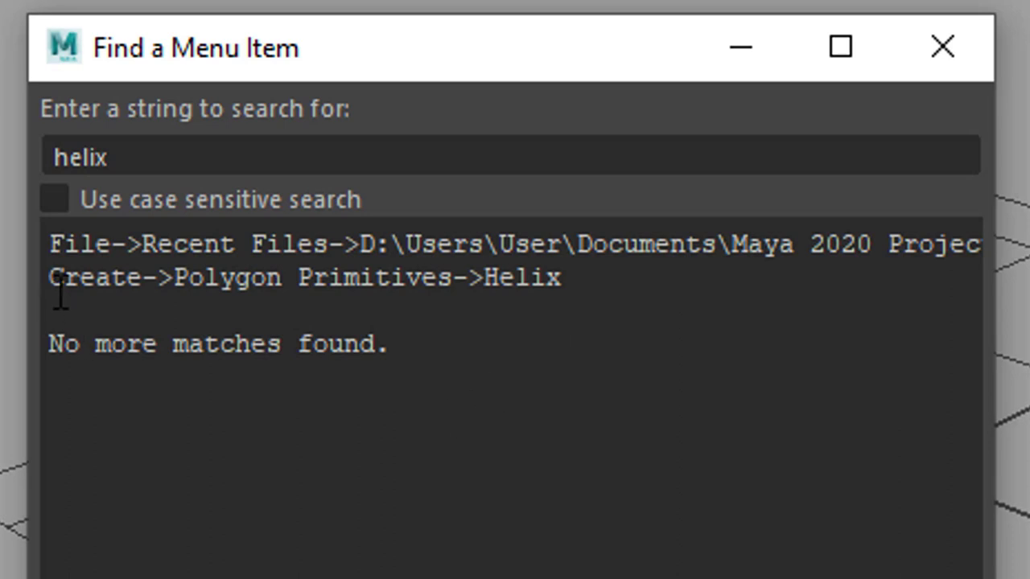
{"action": "left_click_drag", "start_coordinate": [60, 296], "coordinate": [573, 278]}
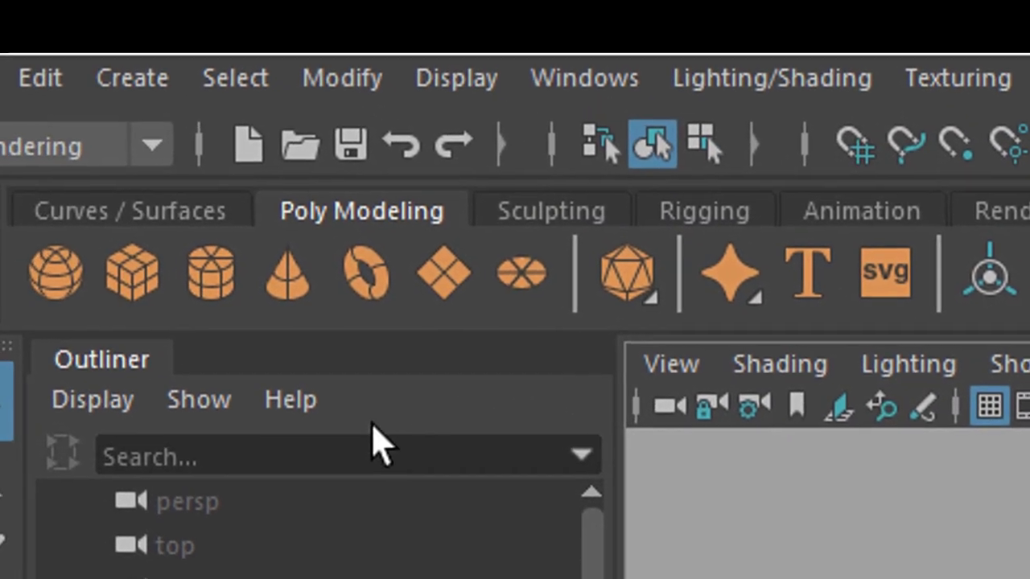
Step: Create polygon helix pHelix1 at the grid centre, frame it and orbit to a side-on view
{"action": "left_click", "coordinate": [134, 83]}
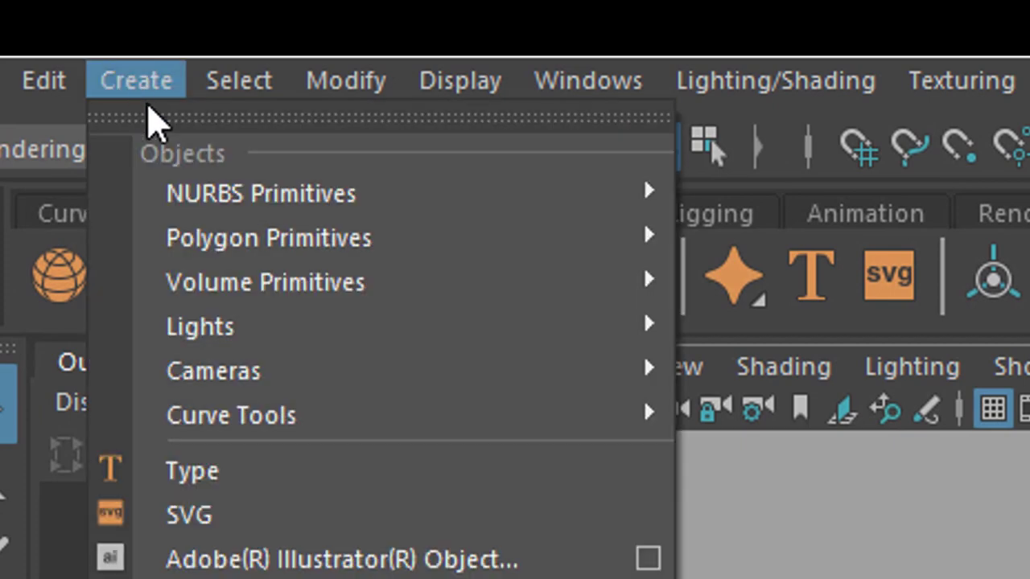
{"action": "mouse_move", "coordinate": [225, 242]}
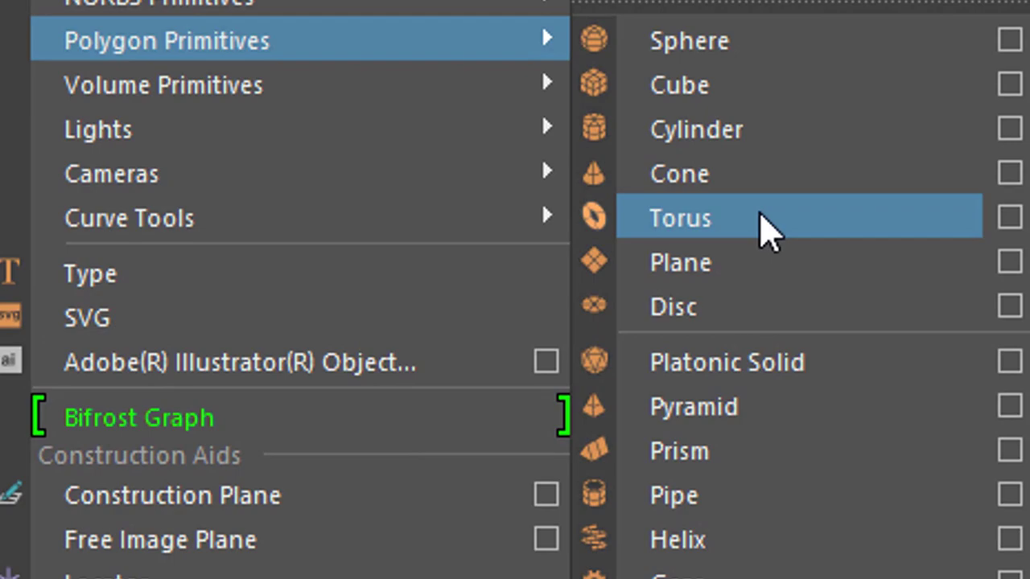
{"action": "left_click", "coordinate": [692, 541]}
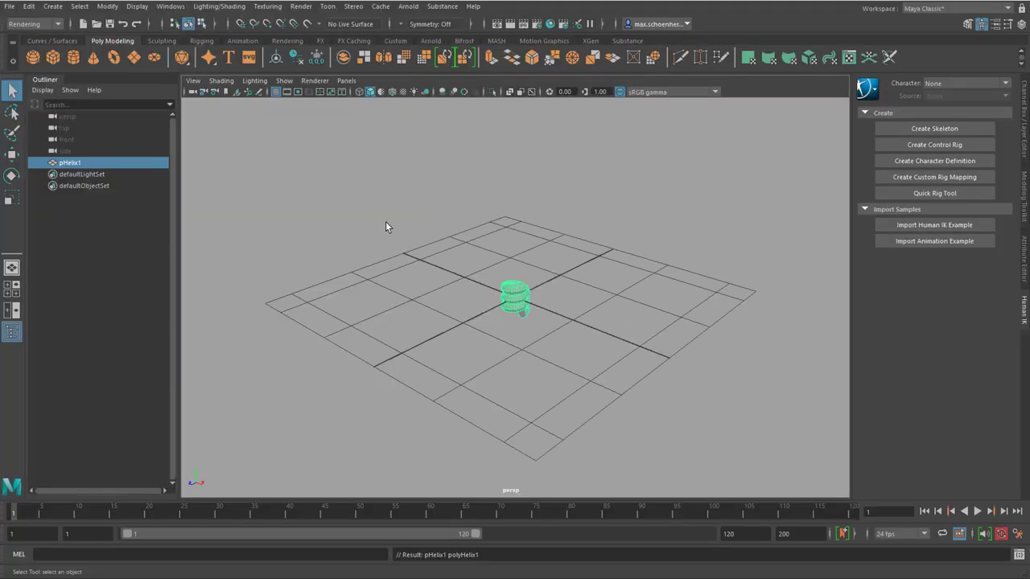
{"action": "key", "text": "f"}
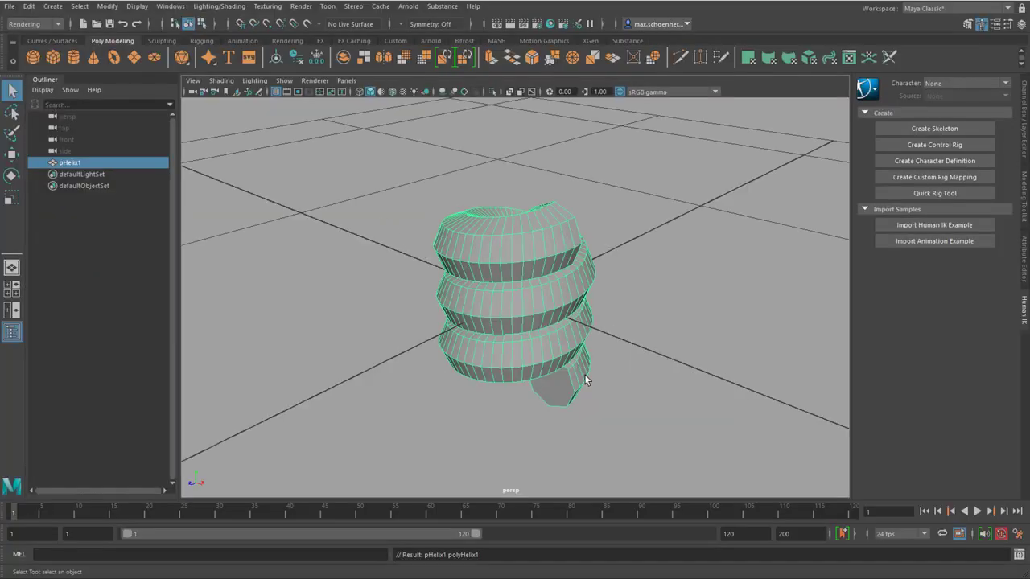
{"action": "mouse_move", "coordinate": [548, 369]}
{"action": "left_mouse_down", "text": "alt"}
{"action": "mouse_move", "coordinate": [569, 354]}
{"action": "mouse_move", "coordinate": [531, 368]}
{"action": "left_mouse_up", "text": "alt"}
{"action": "right_click_drag", "start_coordinate": [531, 368], "coordinate": [542, 376], "text": "alt"}
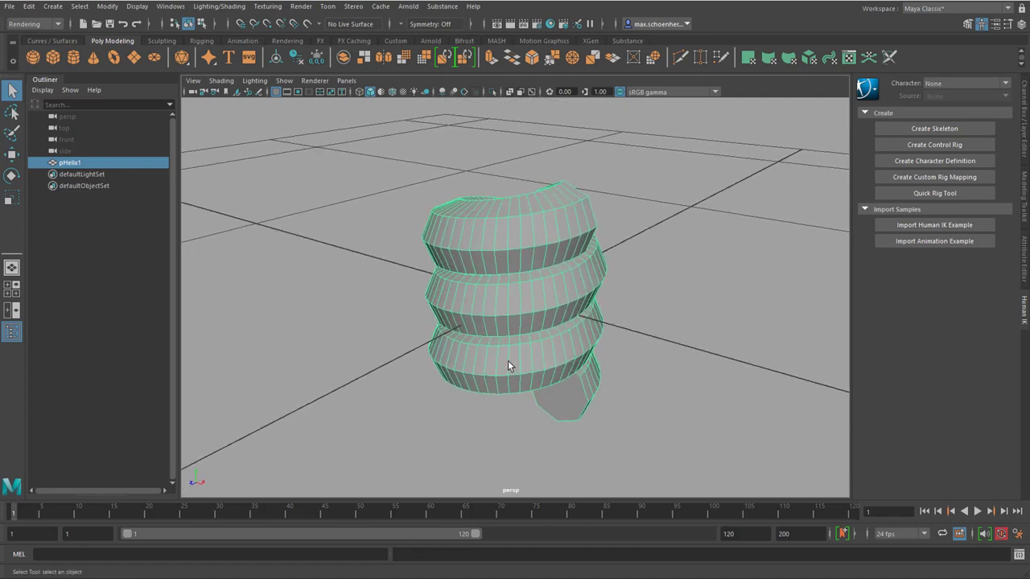
{"action": "left_click_drag", "start_coordinate": [508, 362], "coordinate": [546, 347], "text": "alt"}
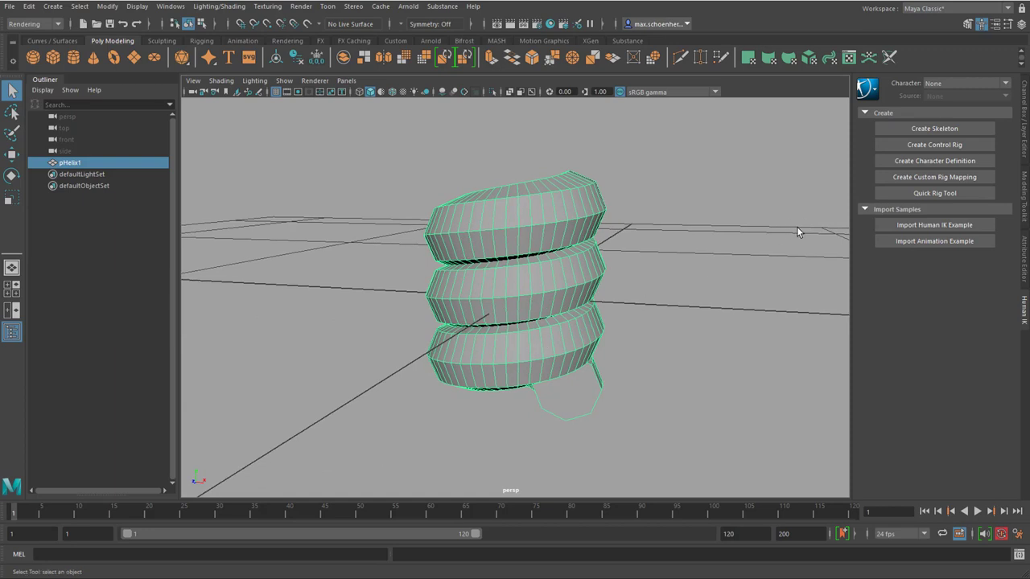
Step: Set polyHelix1 to Coils 2.912, Height 3.102, Width 4.133 and Radius 0.216
{"action": "key", "text": "ctrl+a"}
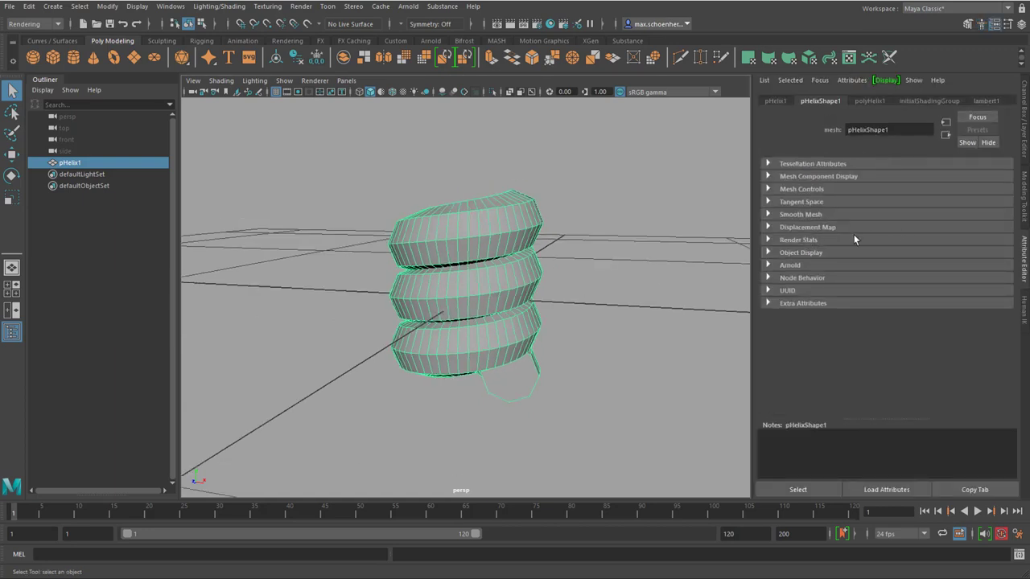
{"action": "left_click", "coordinate": [869, 103]}
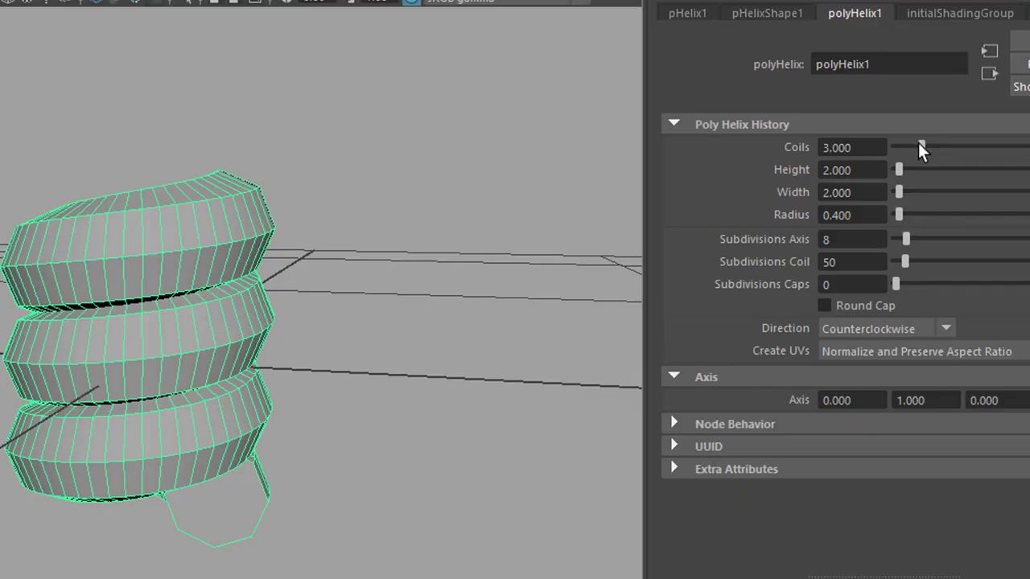
{"action": "left_click_drag", "start_coordinate": [907, 176], "coordinate": [919, 147]}
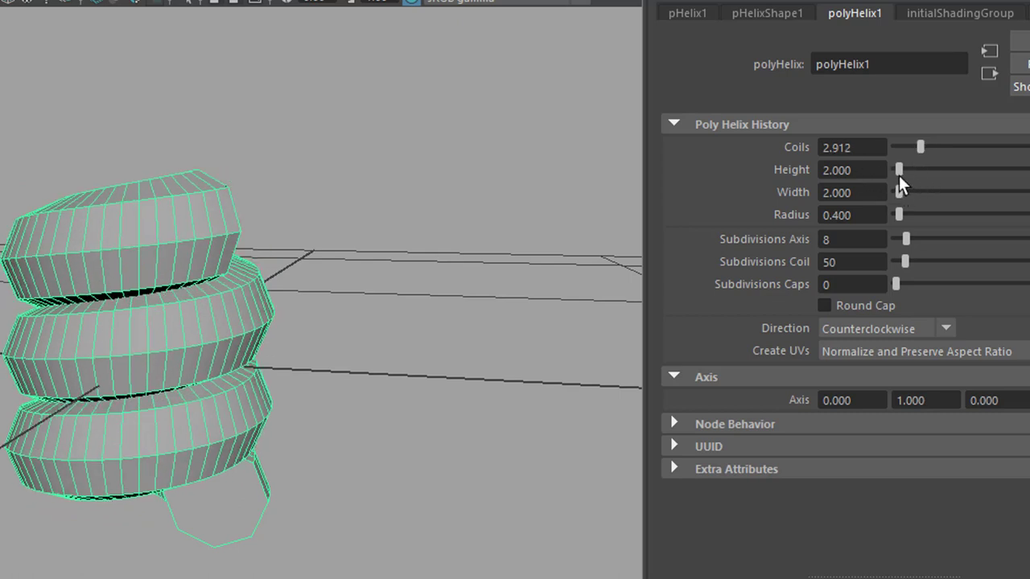
{"action": "left_click_drag", "start_coordinate": [900, 173], "coordinate": [901, 170]}
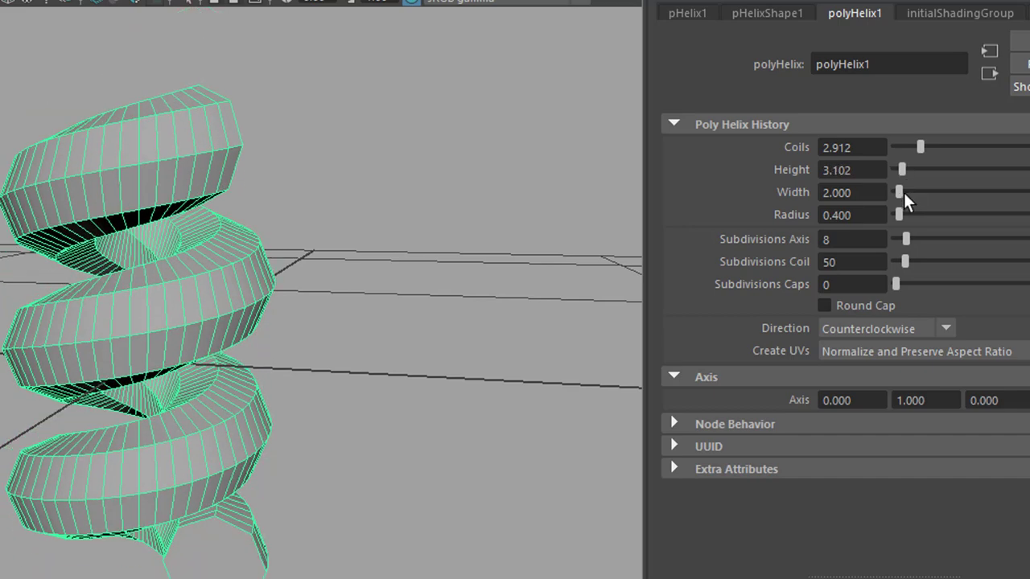
{"action": "left_click_drag", "start_coordinate": [898, 209], "coordinate": [903, 197]}
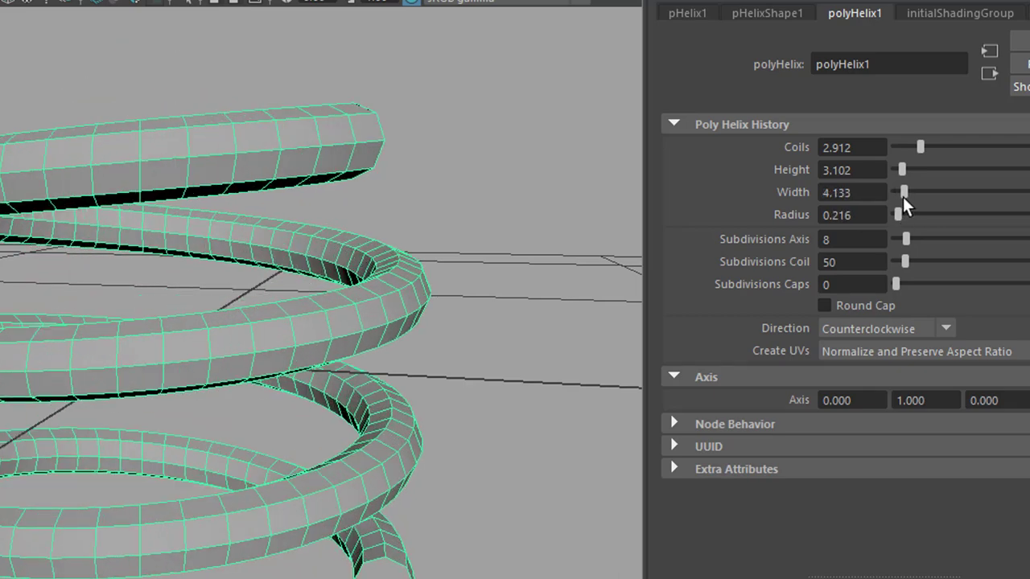
{"action": "left_click_drag", "start_coordinate": [481, 355], "coordinate": [464, 326], "text": "alt"}
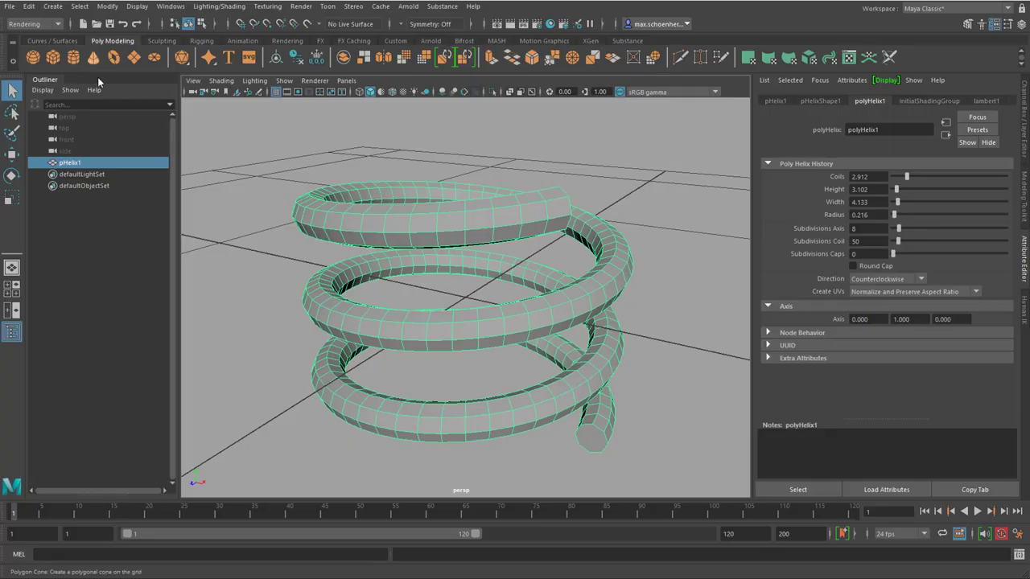
Step: Add cone pCone1 at the scene centre and widen pHelix1 to Width 7.226 around it
{"action": "left_click", "coordinate": [94, 57]}
{"action": "left_click_drag", "start_coordinate": [420, 280], "coordinate": [447, 272], "text": "alt"}
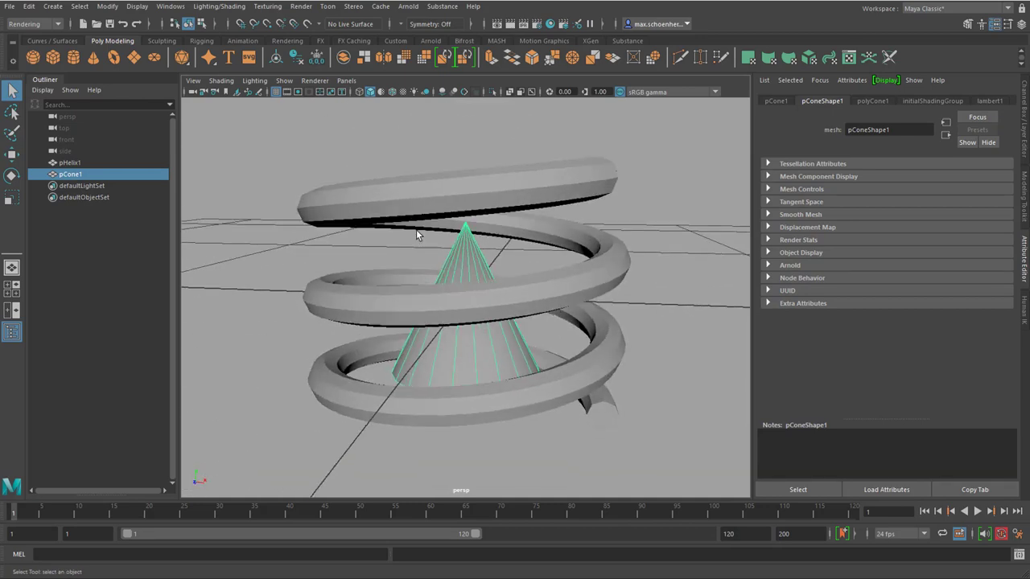
{"action": "left_click", "coordinate": [523, 182]}
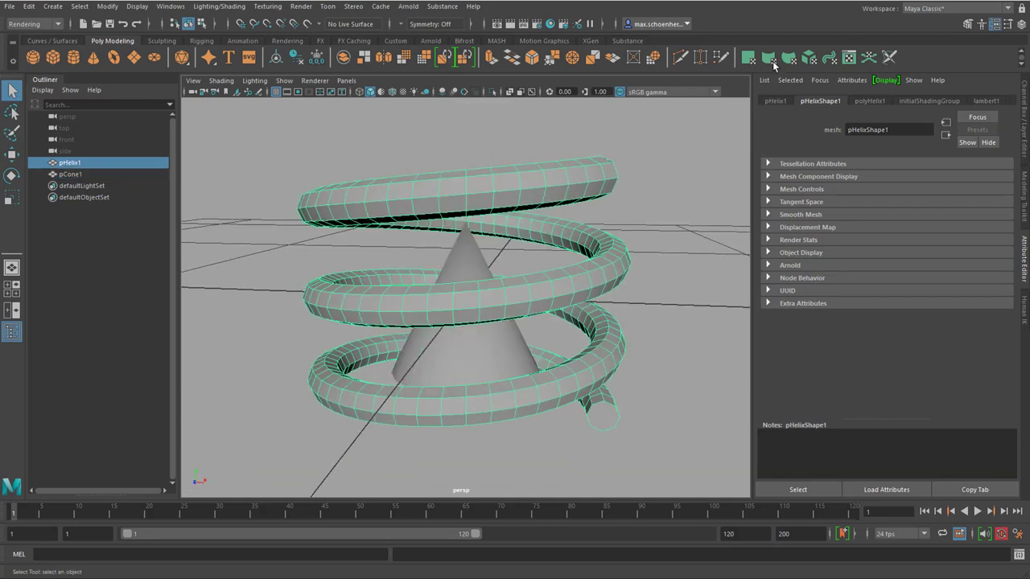
{"action": "left_click", "coordinate": [871, 102]}
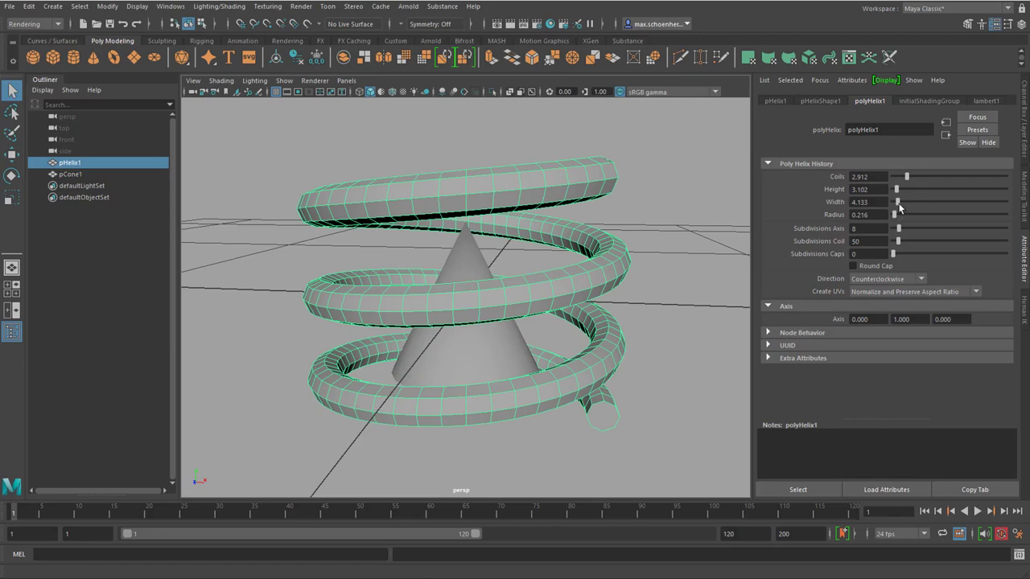
{"action": "left_click_drag", "start_coordinate": [899, 208], "coordinate": [901, 208]}
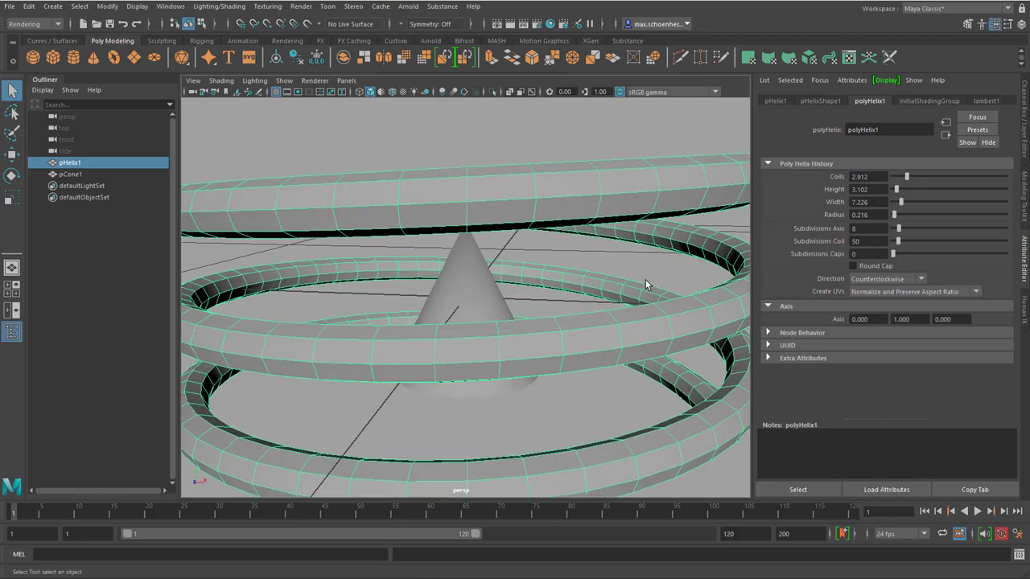
{"action": "scroll", "coordinate": [645, 284], "scroll_direction": "down", "scroll_amount": 6}
{"action": "left_click_drag", "start_coordinate": [445, 326], "coordinate": [604, 314], "text": "alt"}
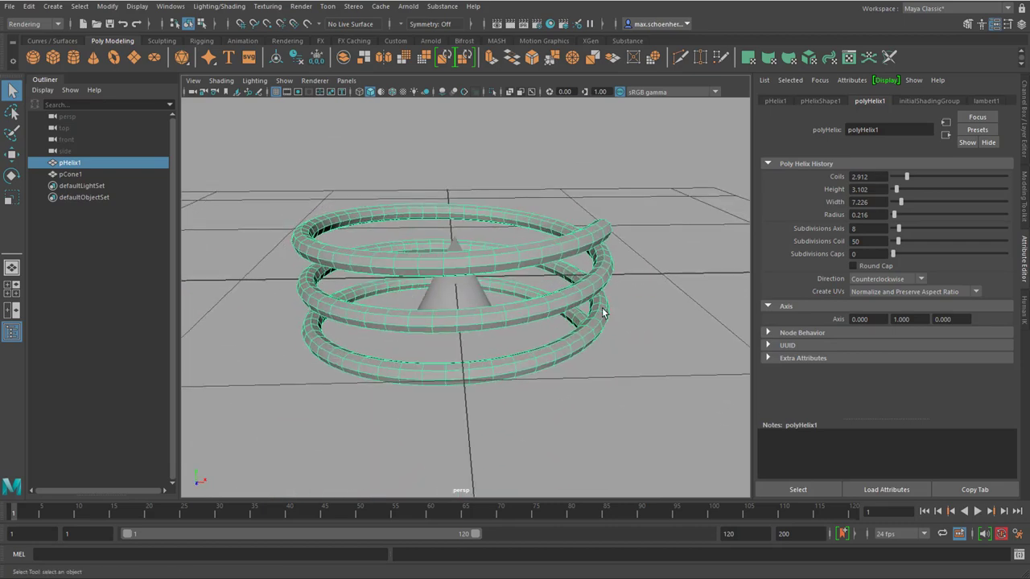
Step: Switch pHelix1 to edge selection and select an edge loop running along the whole tube
{"action": "right_click", "coordinate": [555, 252]}
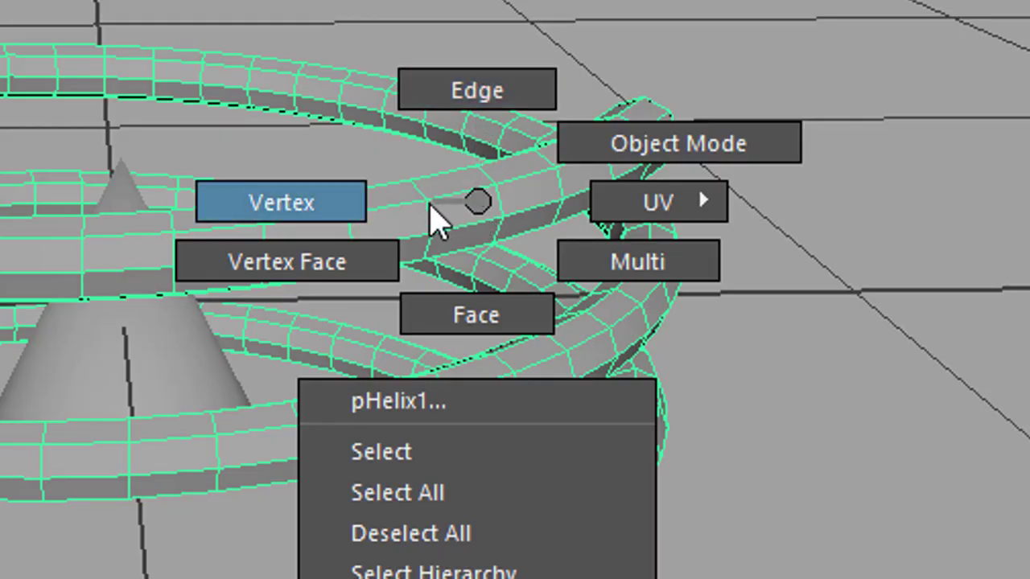
{"action": "right_click_drag", "start_coordinate": [375, 226], "coordinate": [490, 98]}
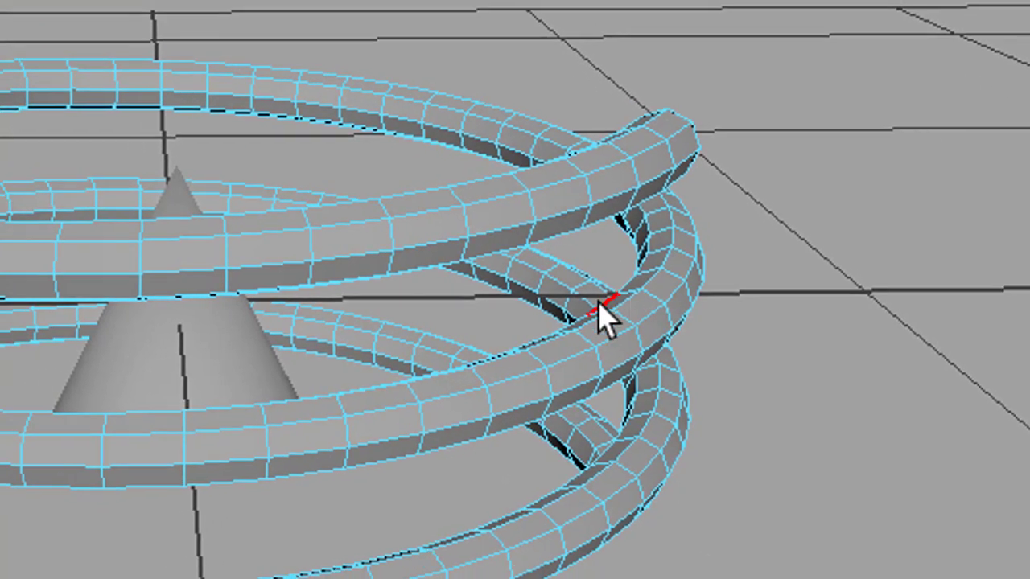
{"action": "right_click_drag", "start_coordinate": [604, 315], "coordinate": [700, 271], "text": "alt"}
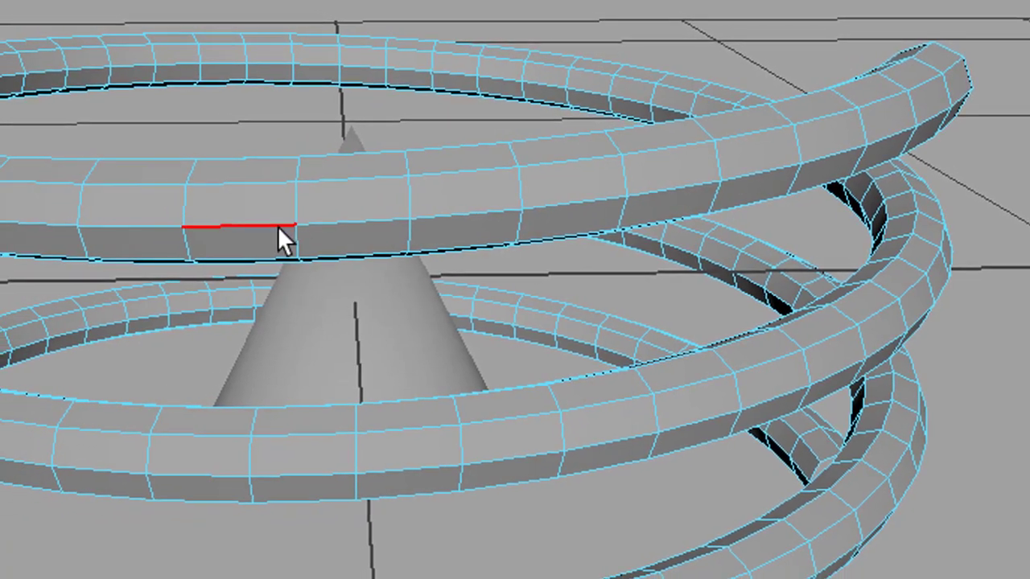
{"action": "double_click", "coordinate": [275, 226]}
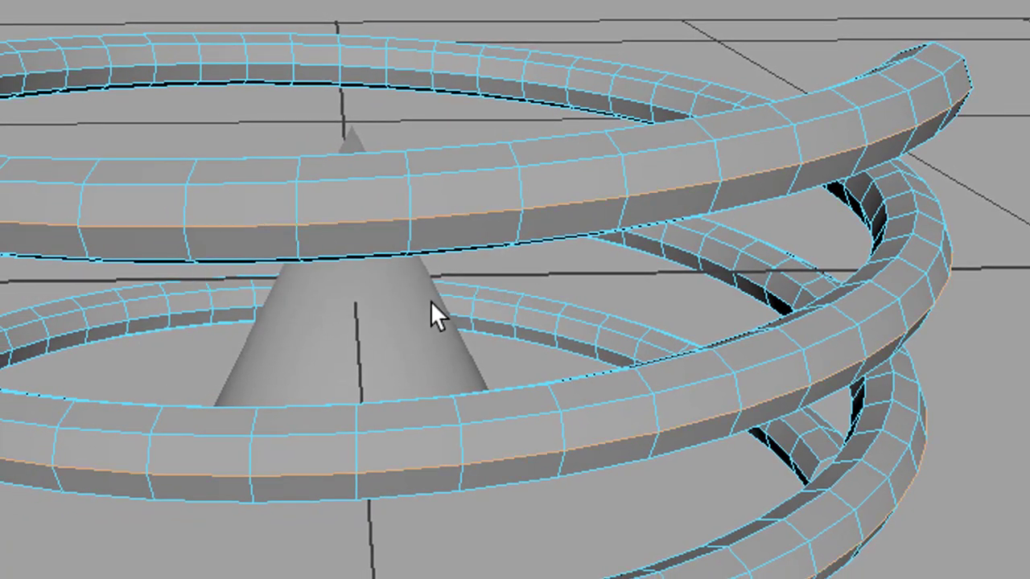
{"action": "left_click_drag", "start_coordinate": [651, 380], "coordinate": [690, 487], "text": "alt"}
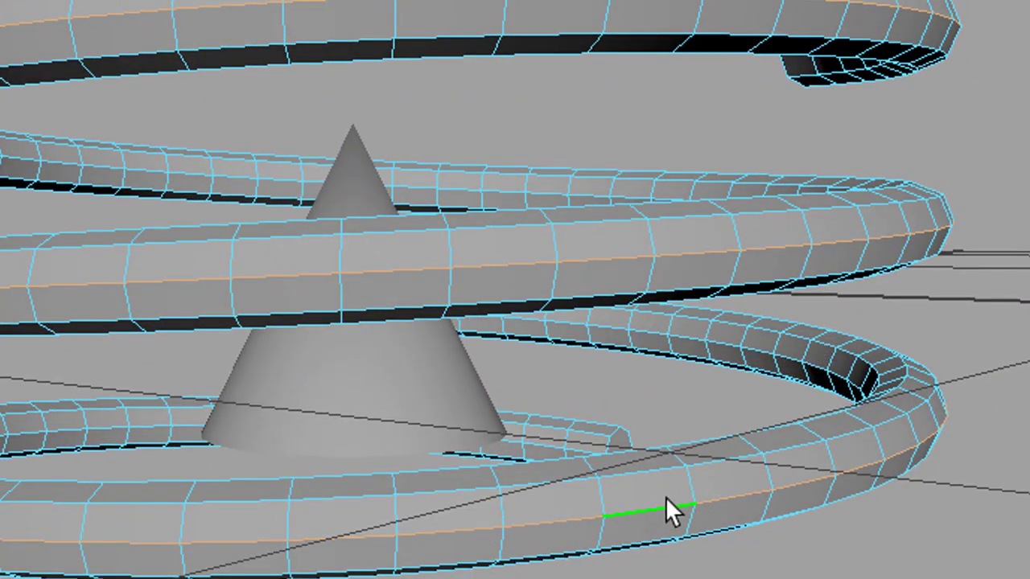
{"action": "left_click_drag", "start_coordinate": [786, 539], "coordinate": [740, 560], "text": "alt"}
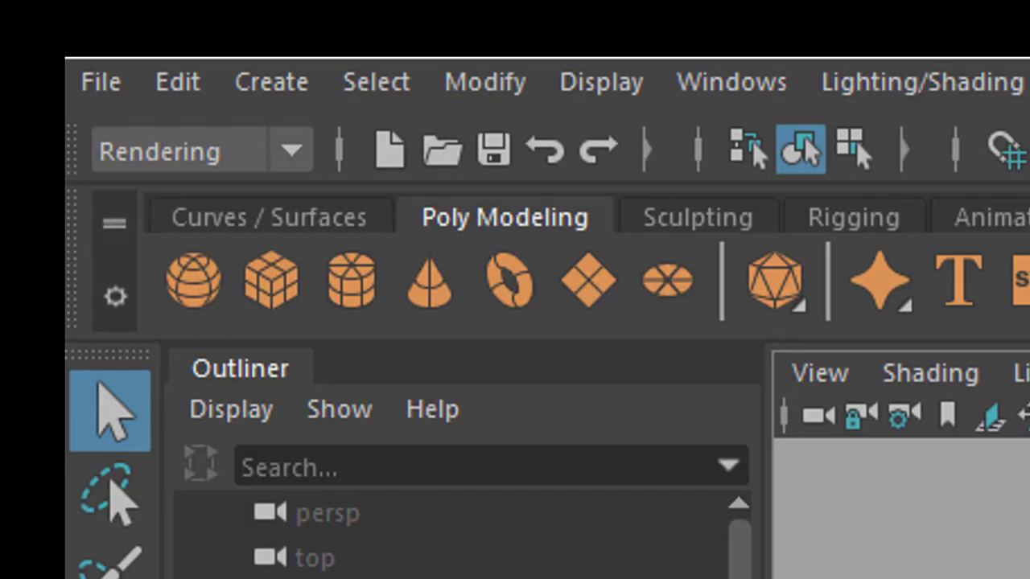
Step: Under the Modeling menu set, run Duplicate Surface Curves on the helix edge loop, producing duplicatedCurve1–150
{"action": "left_click", "coordinate": [291, 153]}
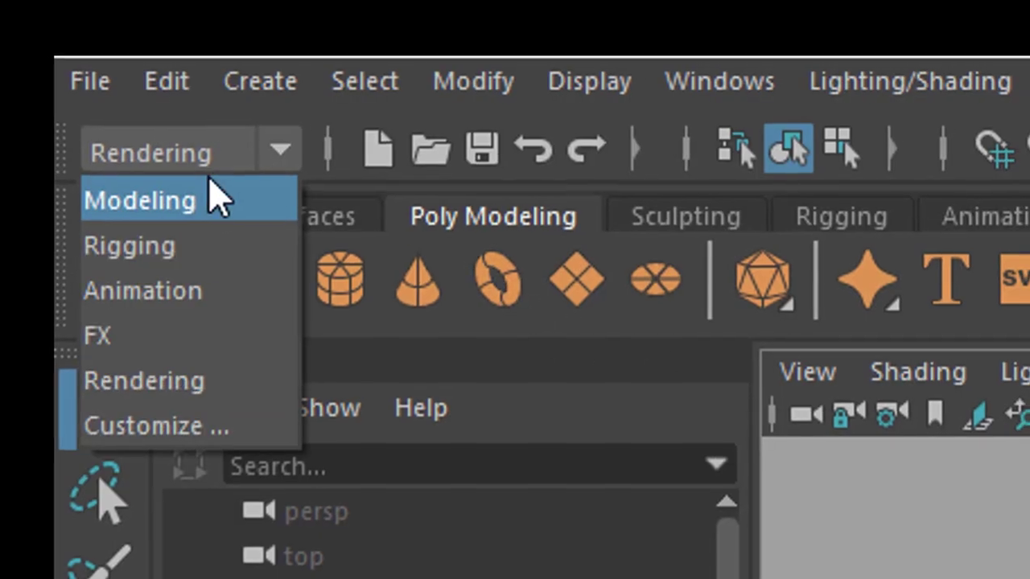
{"action": "left_click", "coordinate": [201, 197]}
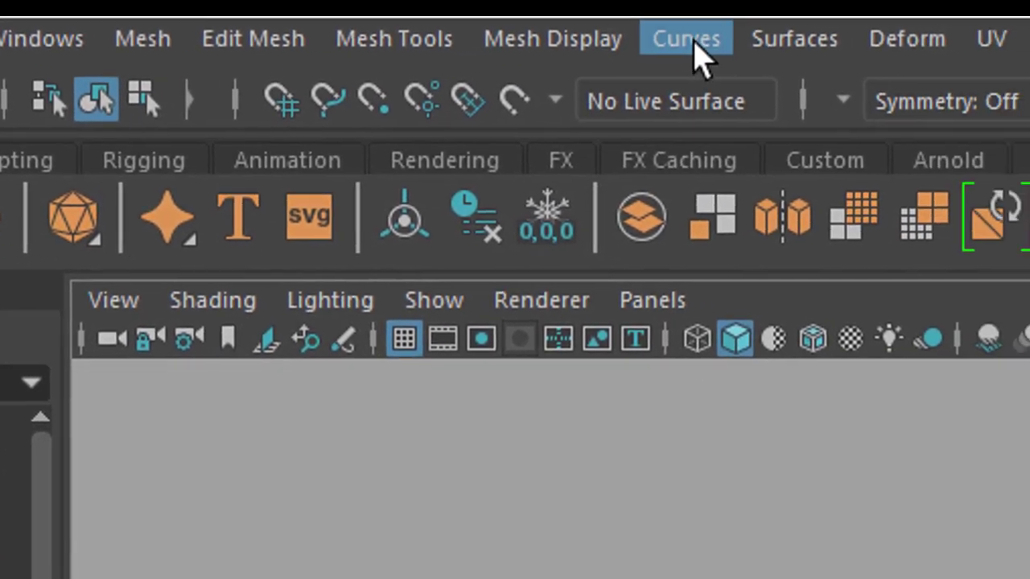
{"action": "left_click", "coordinate": [695, 44]}
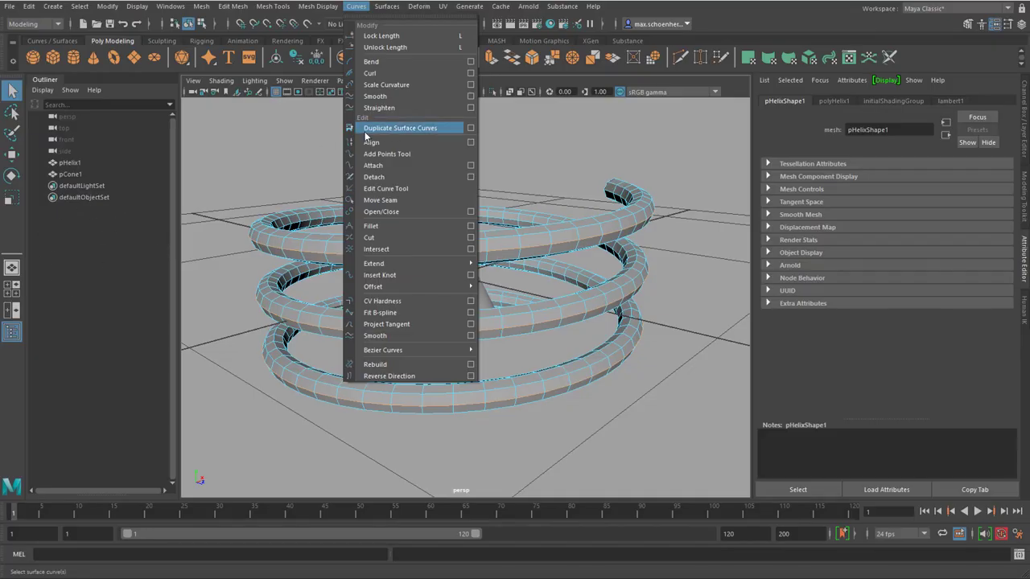
{"action": "left_click", "coordinate": [409, 130]}
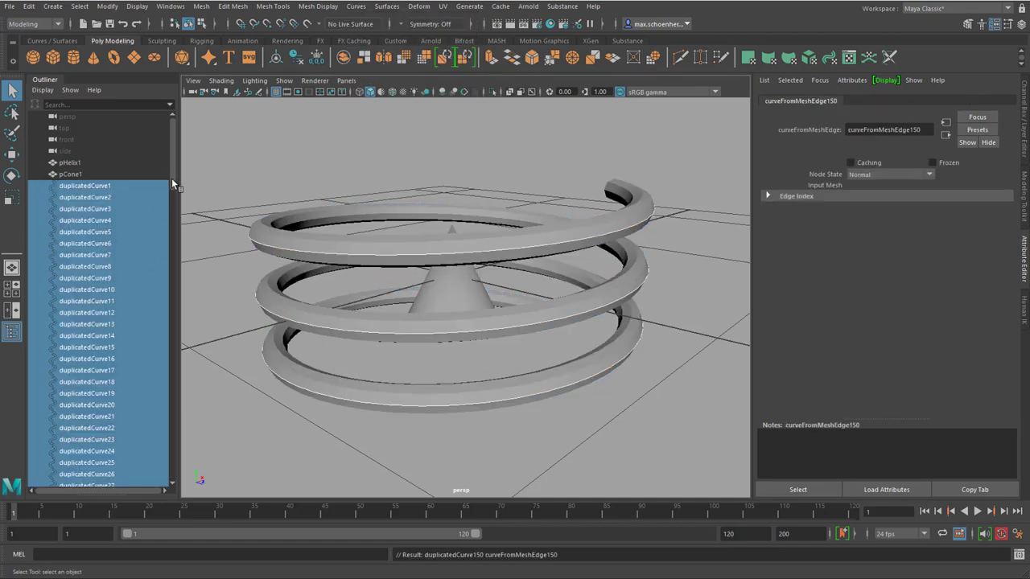
{"action": "left_click_drag", "start_coordinate": [172, 178], "coordinate": [180, 231]}
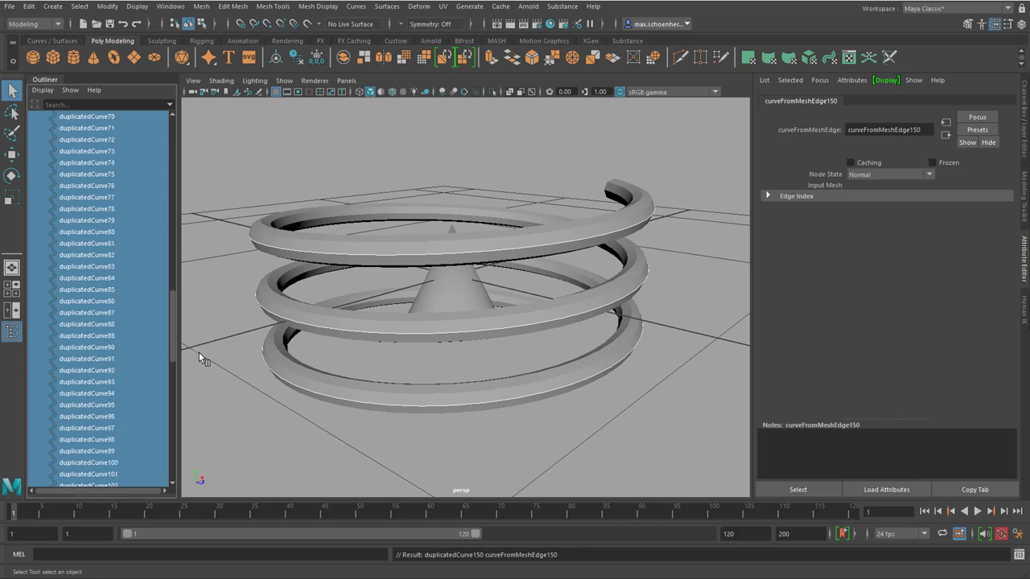
{"action": "mouse_move", "coordinate": [199, 352]}
{"action": "left_mouse_down"}
{"action": "mouse_move", "coordinate": [205, 474]}
{"action": "mouse_move", "coordinate": [184, 358]}
{"action": "left_mouse_up"}
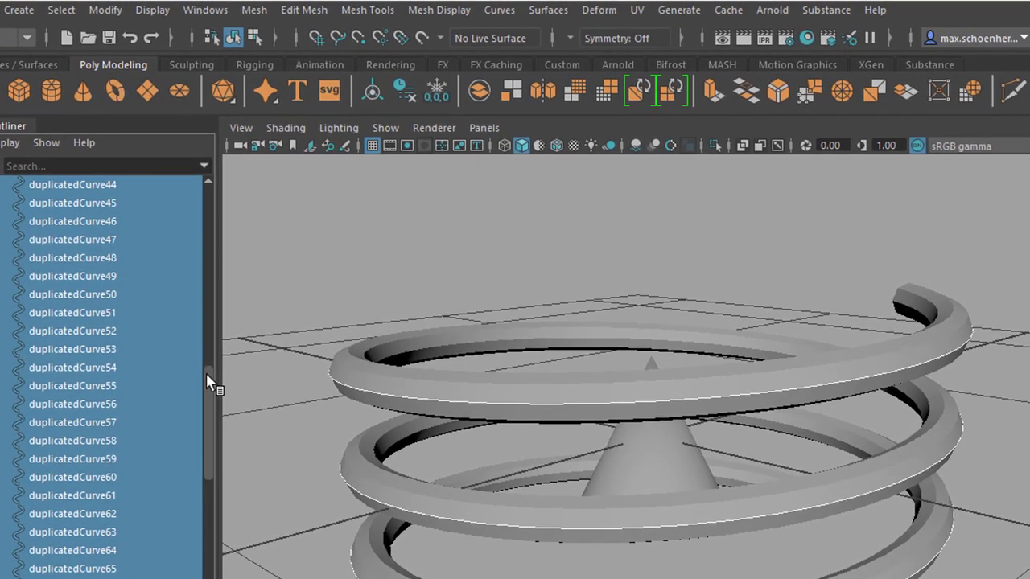
{"action": "left_click_drag", "start_coordinate": [206, 374], "coordinate": [244, 258]}
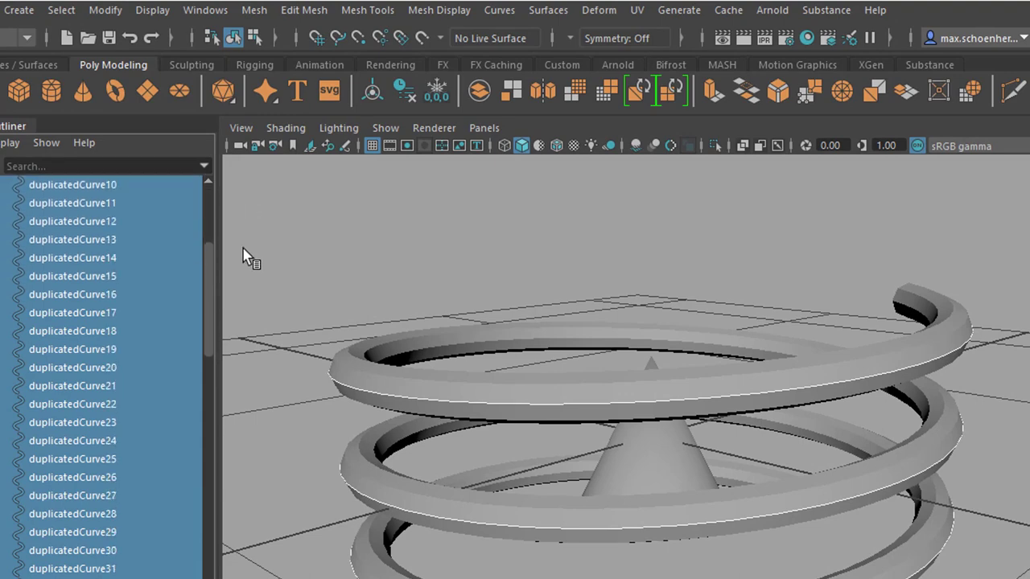
Step: Attach the duplicated curves into duplicatedCurve1attachedCurve1 and view the spiral from above
{"action": "left_click", "coordinate": [499, 11]}
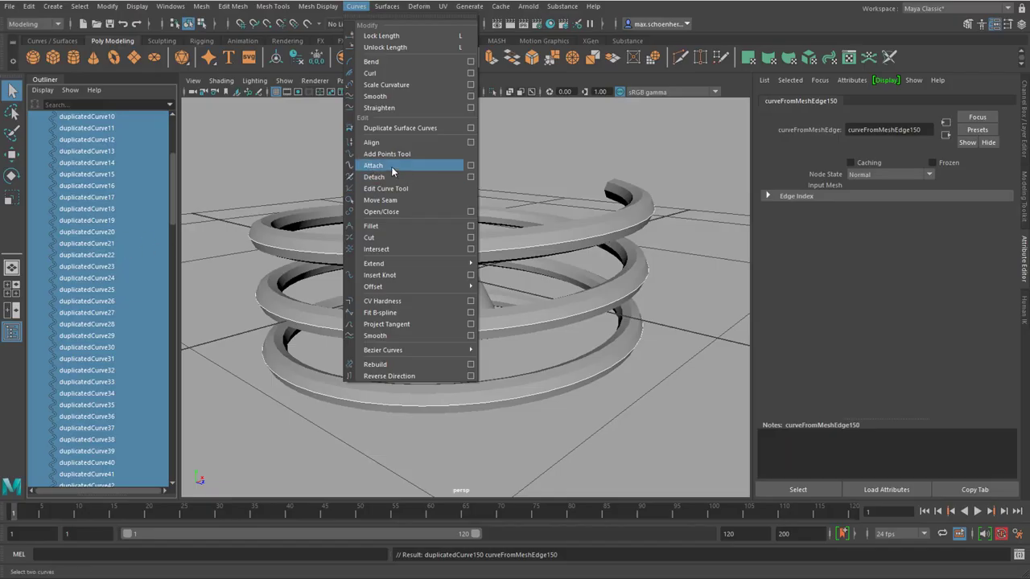
{"action": "left_click", "coordinate": [391, 166]}
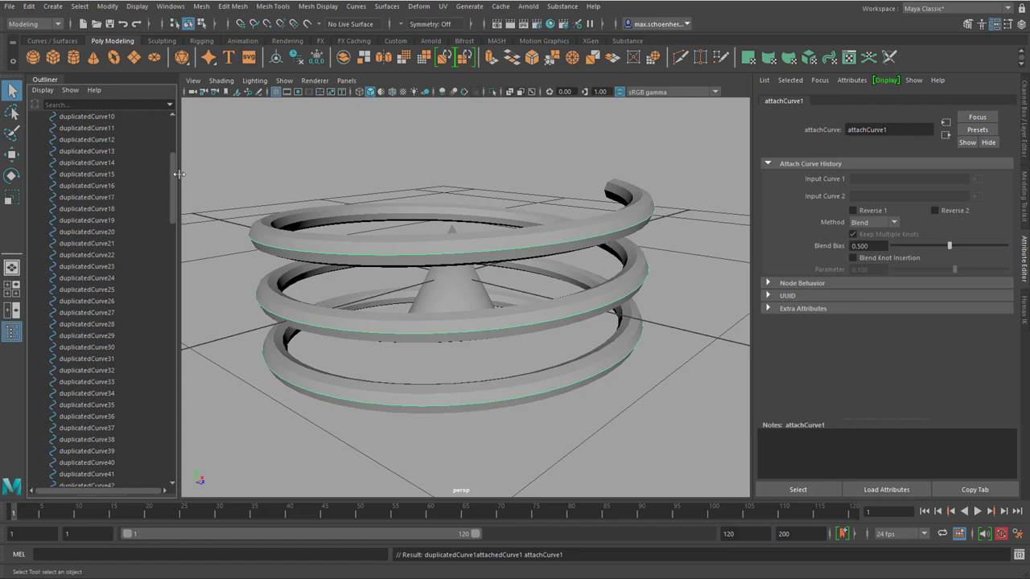
{"action": "left_click_drag", "start_coordinate": [174, 175], "coordinate": [186, 434]}
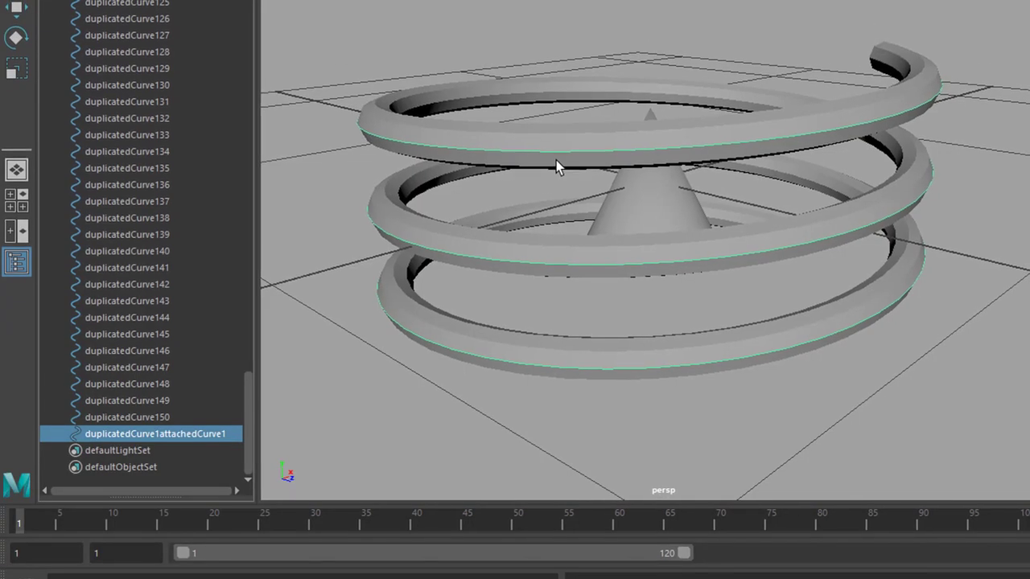
{"action": "left_click_drag", "start_coordinate": [556, 163], "coordinate": [545, 165], "text": "alt"}
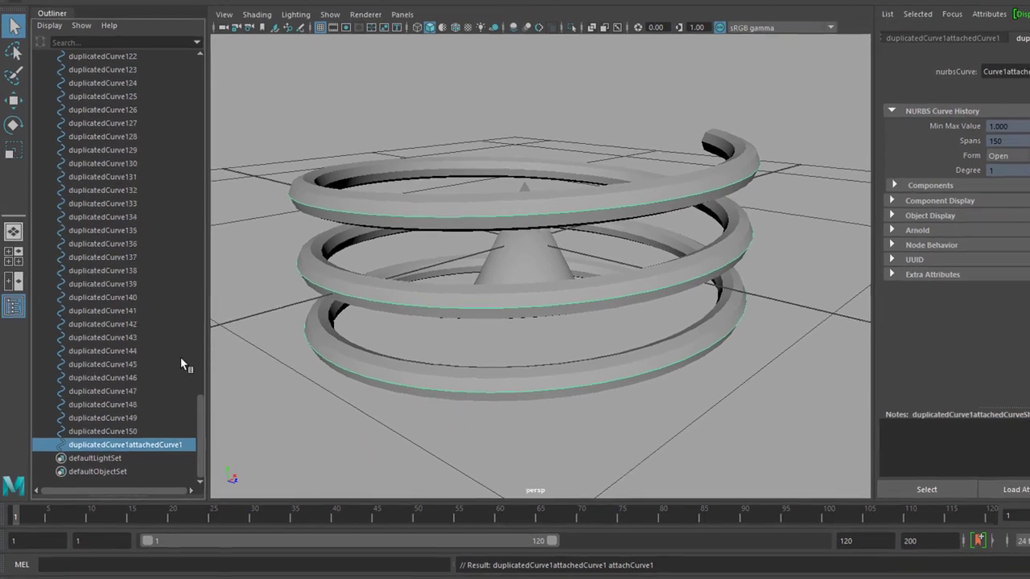
Step: Delete duplicatedCurve1 through duplicatedCurve150 together with pHelix1
{"action": "left_click", "coordinate": [101, 433]}
{"action": "scroll", "coordinate": [149, 383], "scroll_direction": "up", "scroll_amount": 20}
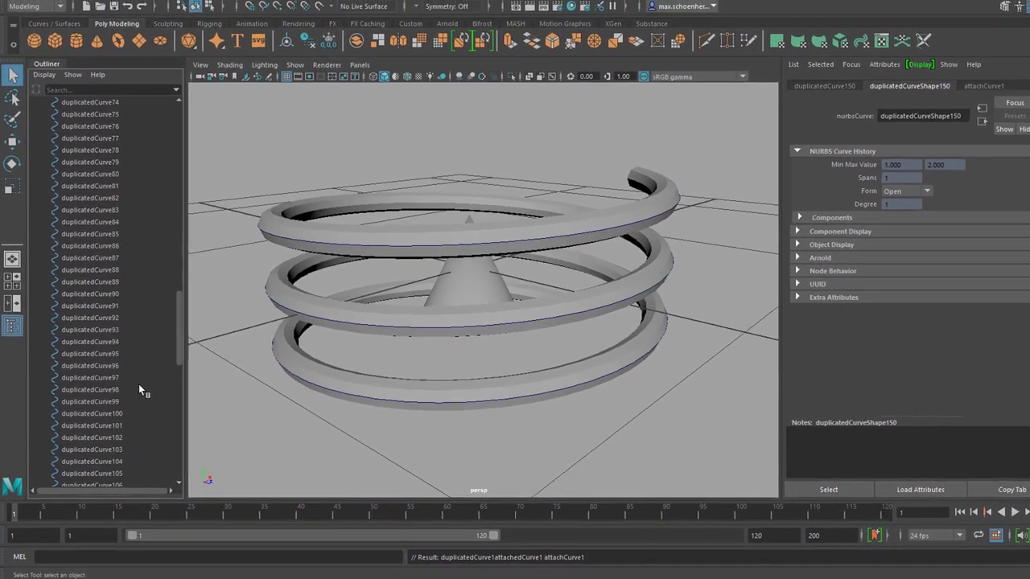
{"action": "scroll", "coordinate": [135, 386], "scroll_direction": "up", "scroll_amount": 2}
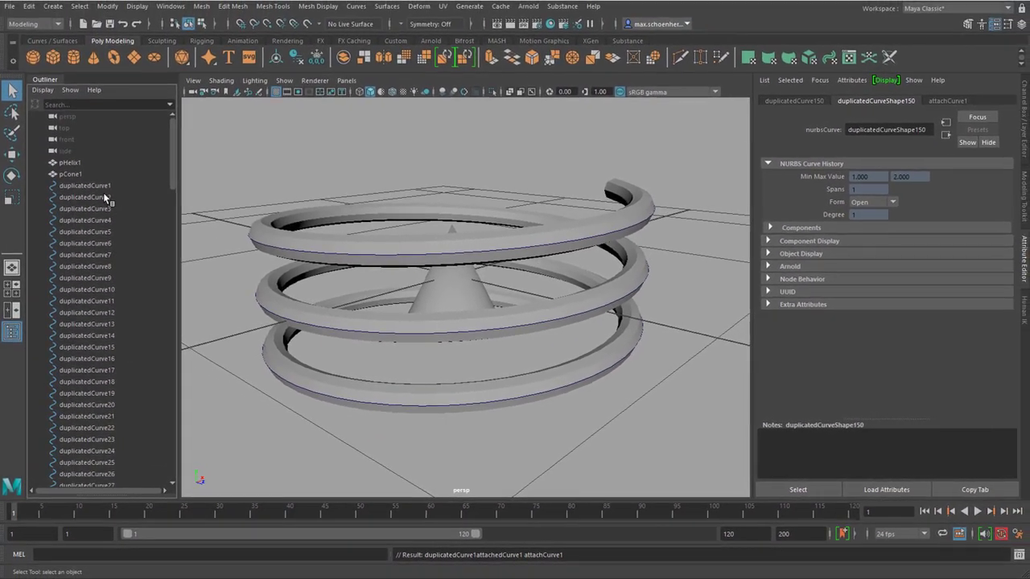
{"action": "left_click", "coordinate": [106, 183], "text": "shift"}
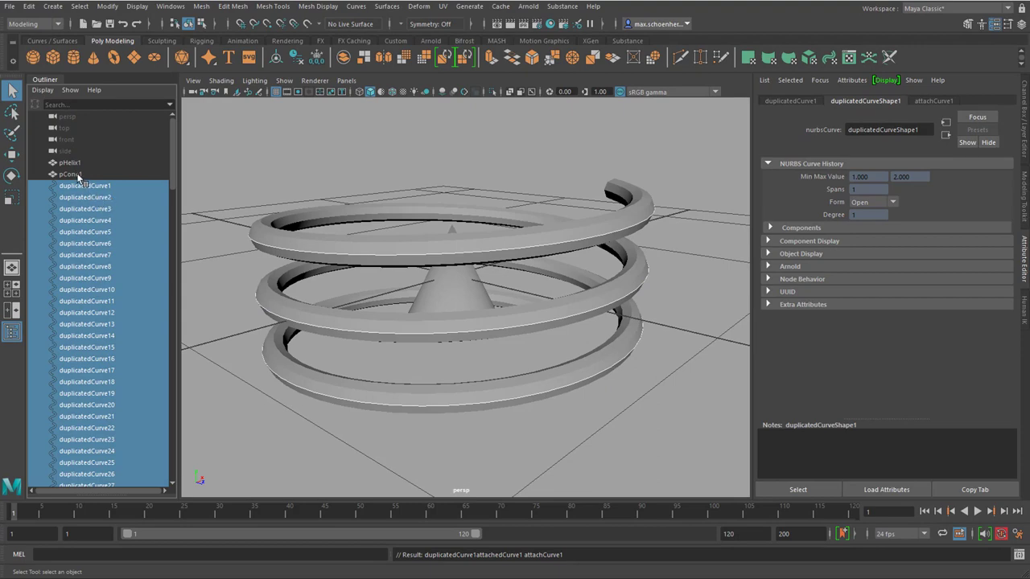
{"action": "left_click", "coordinate": [80, 165], "text": "ctrl"}
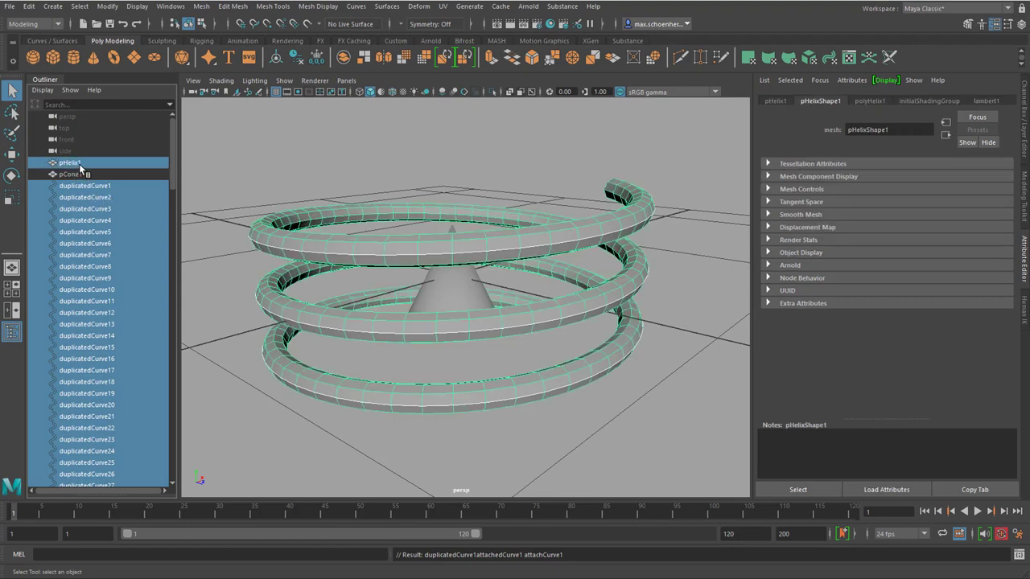
{"action": "key", "text": "Delete"}
Step: Select the remaining spiral curve from a near-level view
{"action": "left_click_drag", "start_coordinate": [332, 314], "coordinate": [474, 214], "text": "alt"}
{"action": "left_click", "coordinate": [487, 193]}
{"action": "left_click_drag", "start_coordinate": [470, 293], "coordinate": [474, 314], "text": "alt"}
Step: Create camera1 at the grid centre and shift-select the spiral curve along with it
{"action": "left_click", "coordinate": [53, 8]}
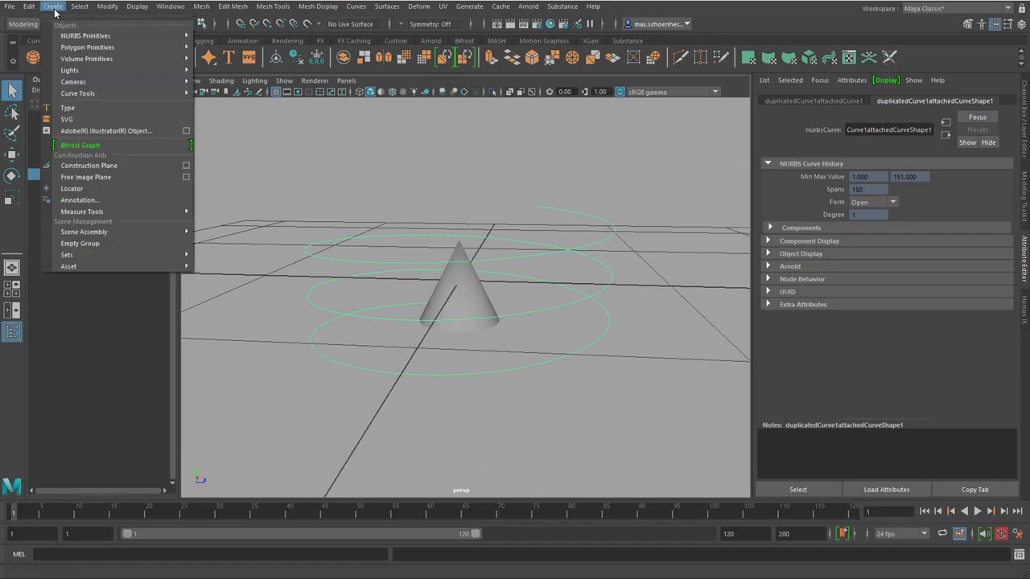
{"action": "mouse_move", "coordinate": [161, 82]}
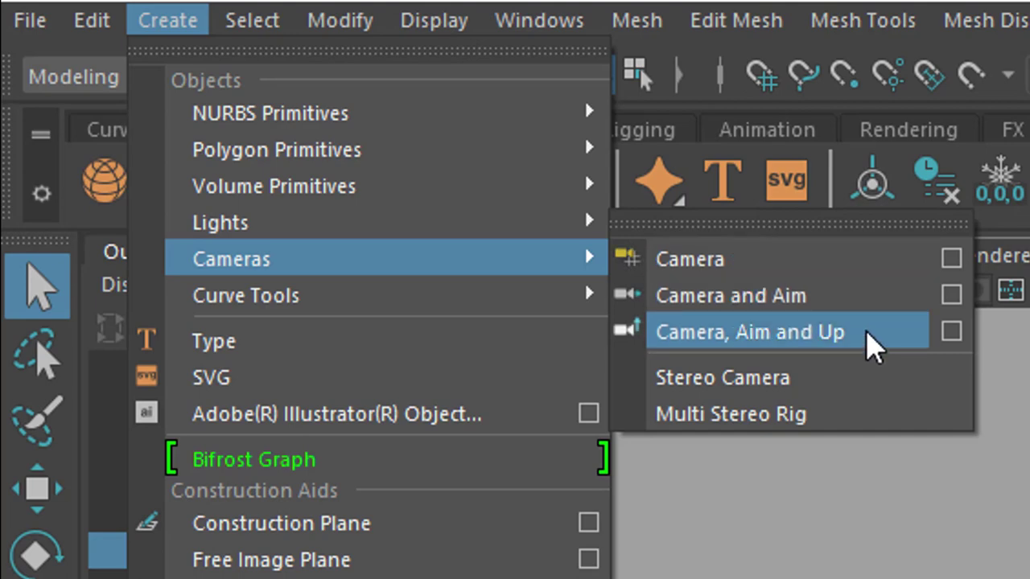
{"action": "left_click", "coordinate": [812, 267]}
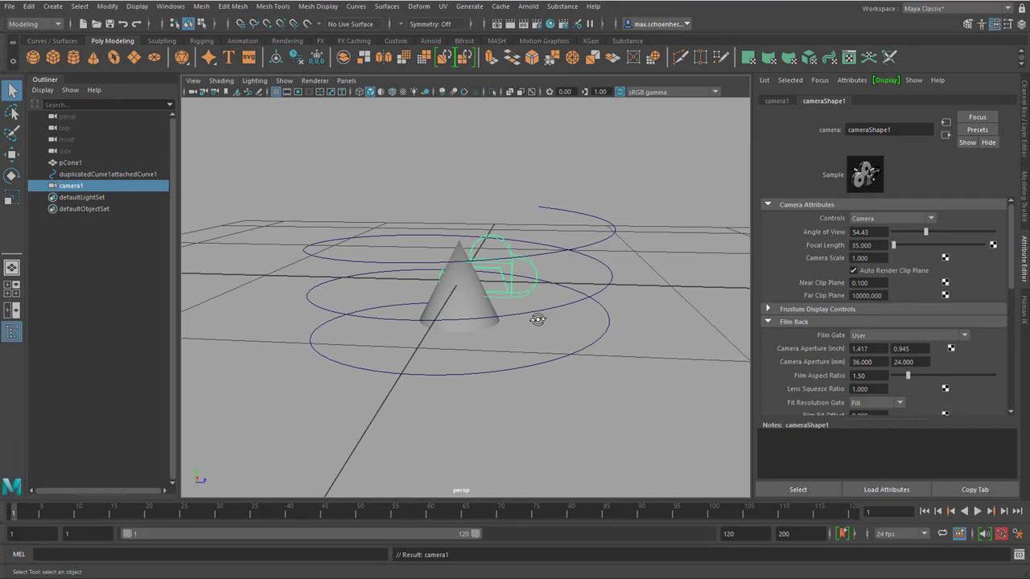
{"action": "left_click_drag", "start_coordinate": [536, 317], "coordinate": [543, 338], "text": "alt"}
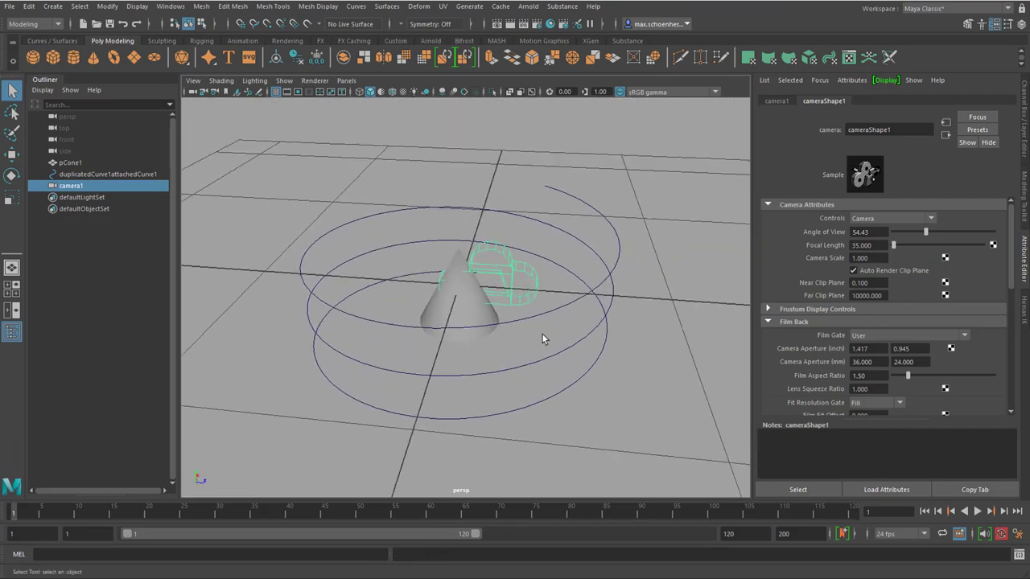
{"action": "left_click", "coordinate": [615, 251], "text": "shift"}
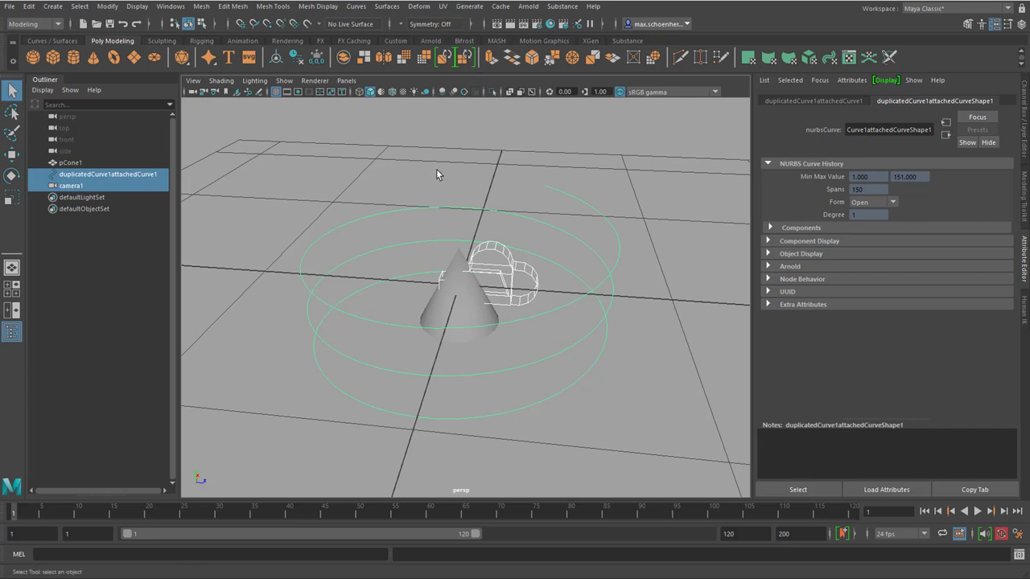
Step: Under the Animation menu set, attach camera1 to the spiral with Attach to Motion Path
{"action": "left_click", "coordinate": [59, 25]}
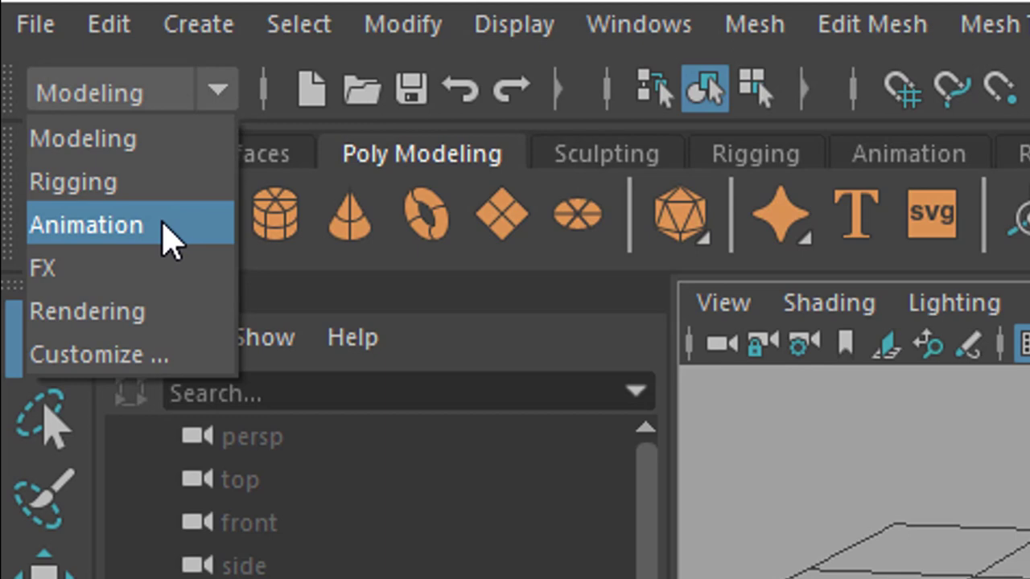
{"action": "left_click", "coordinate": [167, 233]}
{"action": "left_click", "coordinate": [573, 36]}
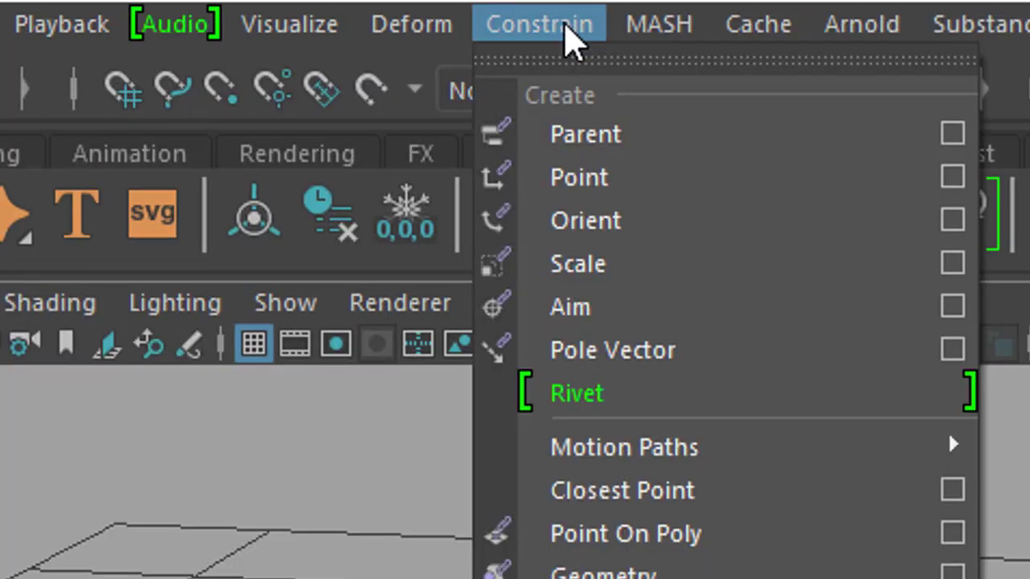
{"action": "mouse_move", "coordinate": [760, 463]}
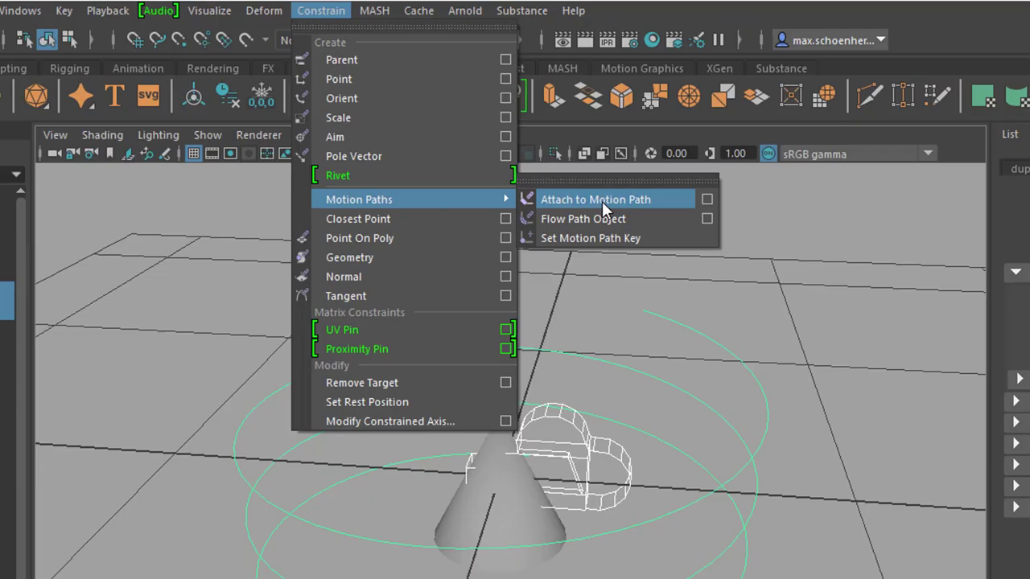
{"action": "left_click", "coordinate": [708, 449]}
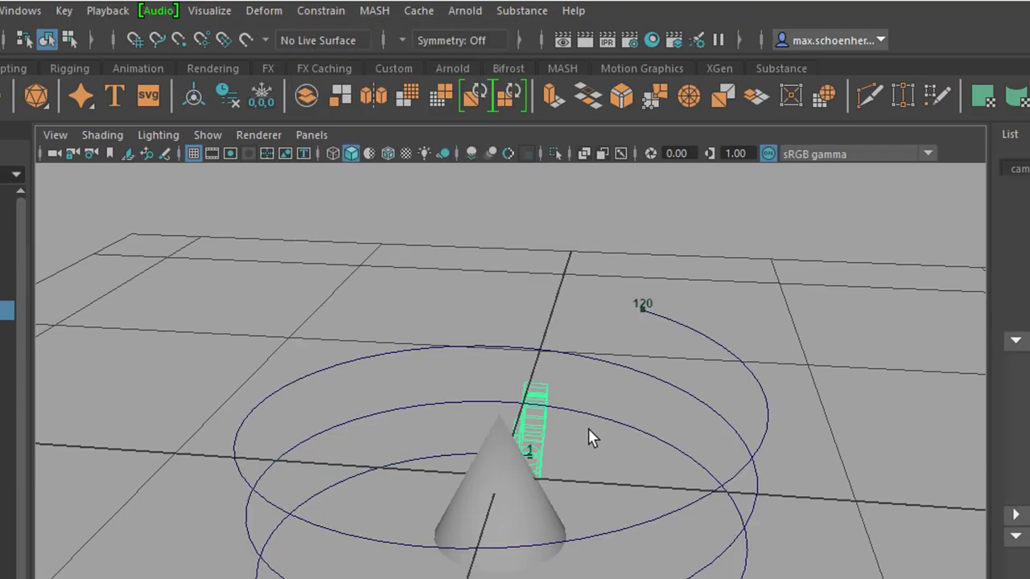
Step: Play back the camera's path animation from frame 1 to 120
{"action": "left_click_drag", "start_coordinate": [591, 437], "coordinate": [395, 392], "text": "alt"}
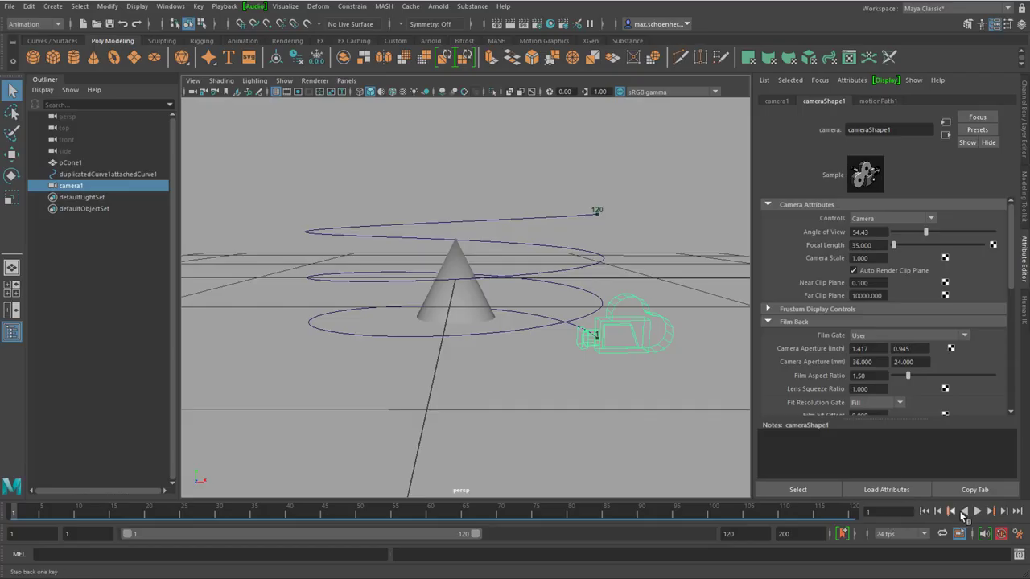
{"action": "left_click", "coordinate": [979, 512]}
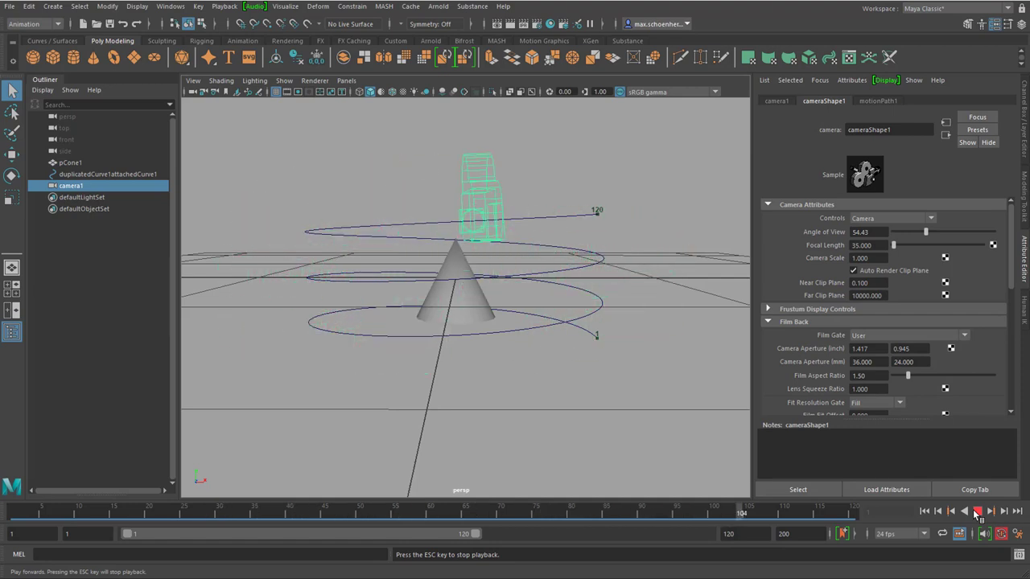
{"action": "left_click", "coordinate": [977, 512]}
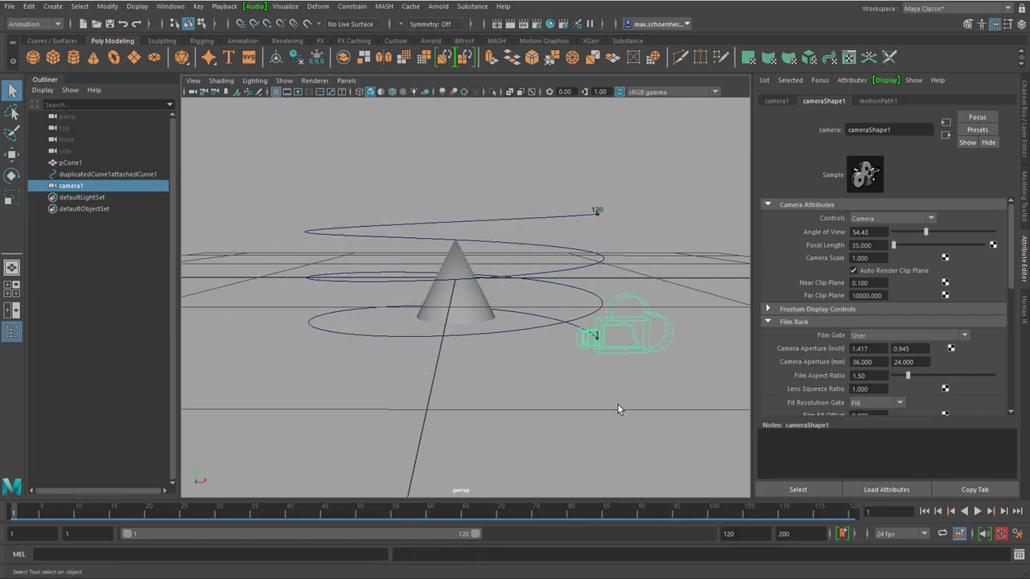
{"action": "left_click_drag", "start_coordinate": [620, 403], "coordinate": [335, 270], "text": "alt"}
{"action": "key", "text": "alt+v"}
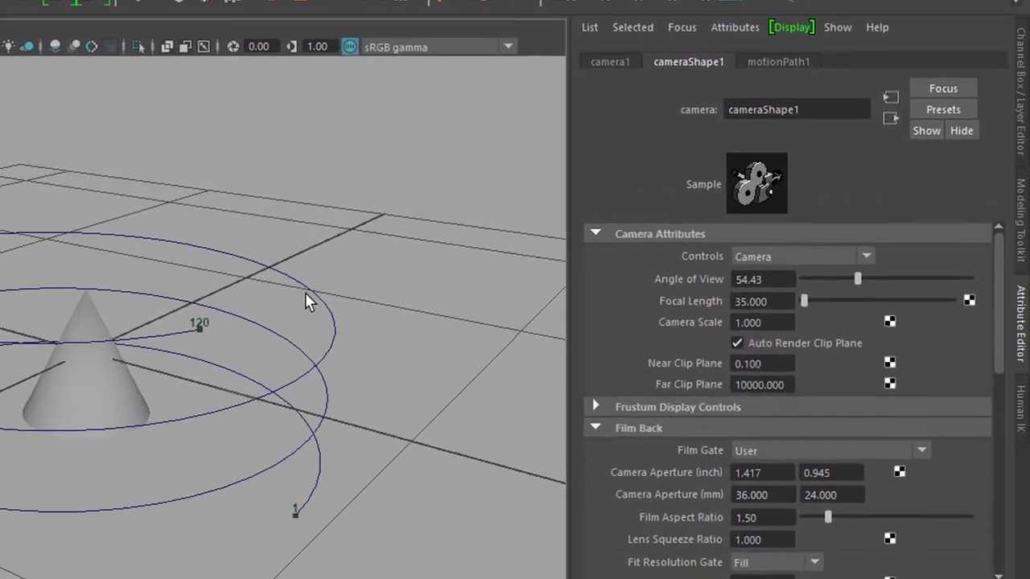
Step: Toggle motionPath1's Inverse Front on and then off again, keeping the original facing
{"action": "left_click", "coordinate": [736, 46]}
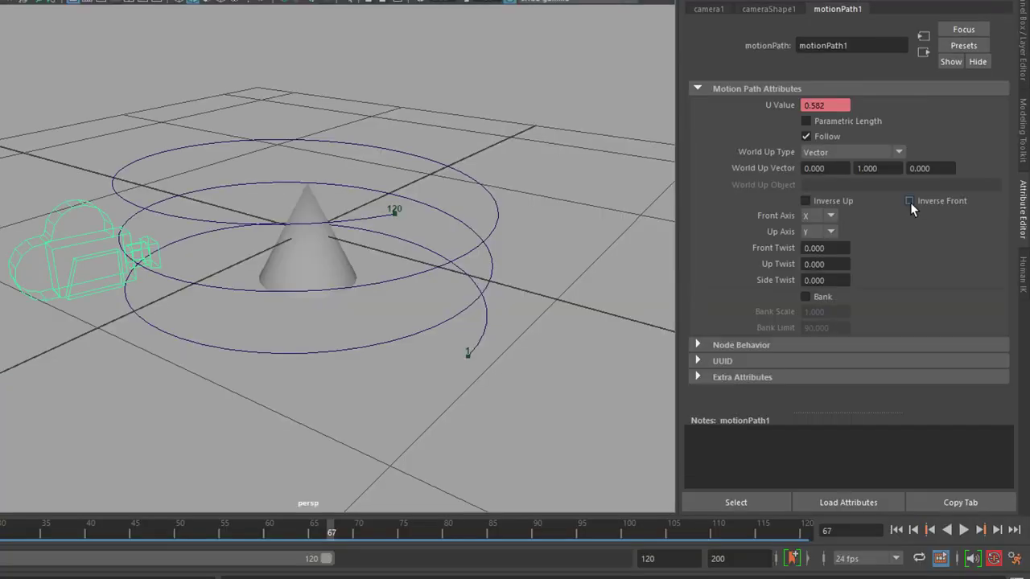
{"action": "left_click", "coordinate": [910, 202]}
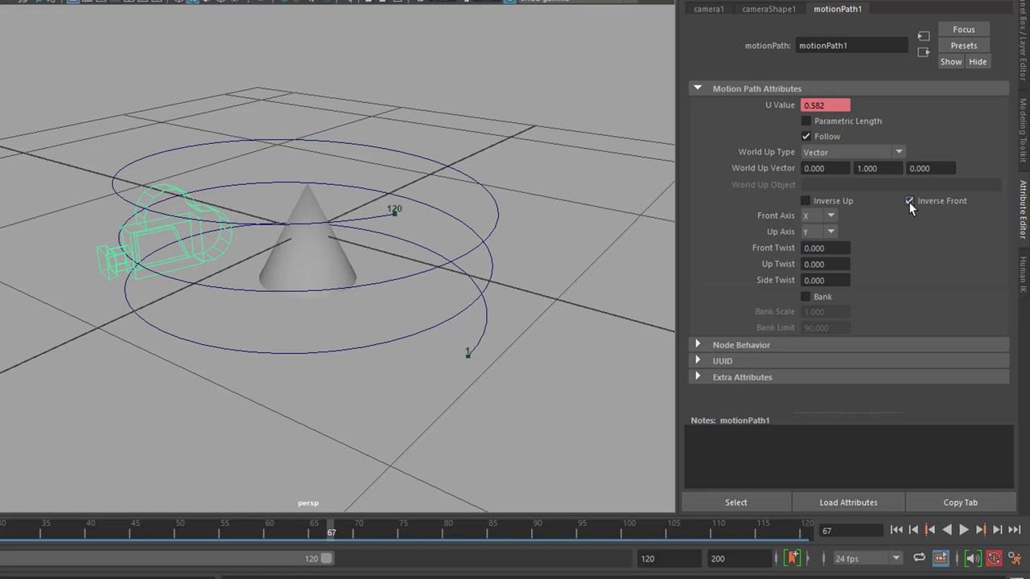
{"action": "left_click", "coordinate": [909, 202]}
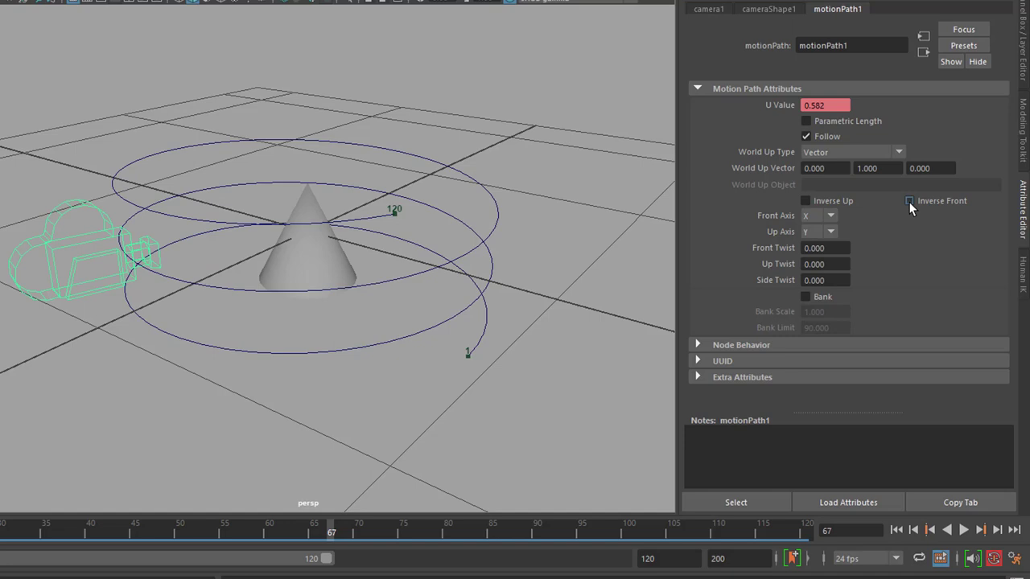
Step: Scale the cone much taller on Y, move it upward, and rewind to frame 1
{"action": "left_click", "coordinate": [318, 259]}
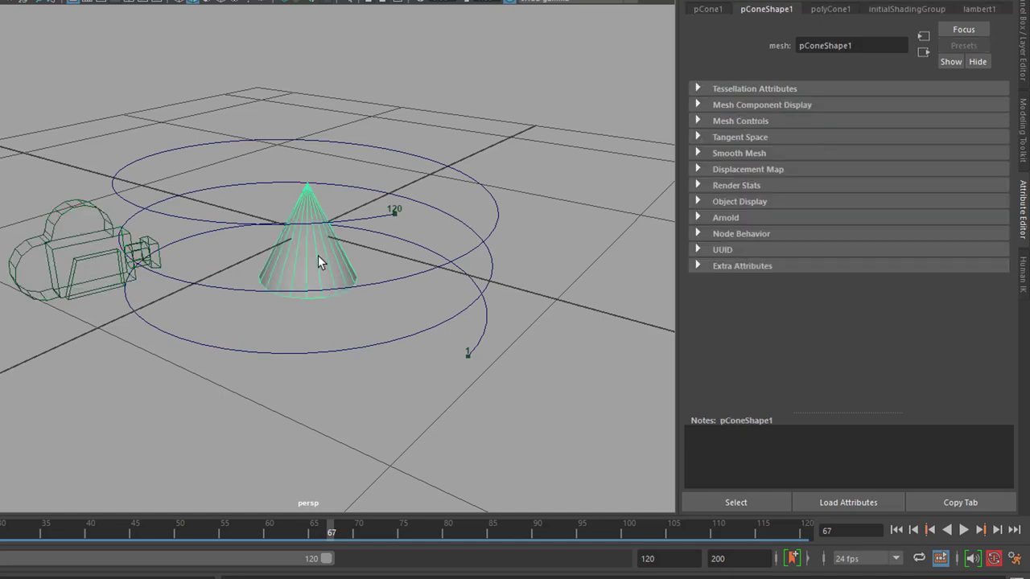
{"action": "key", "text": "r"}
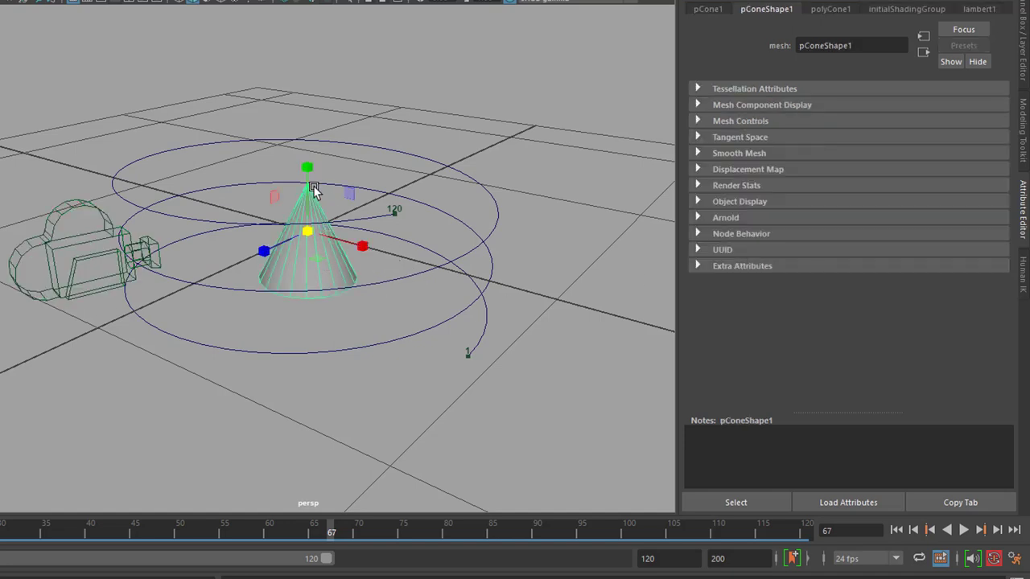
{"action": "left_click_drag", "start_coordinate": [308, 169], "coordinate": [307, 4]}
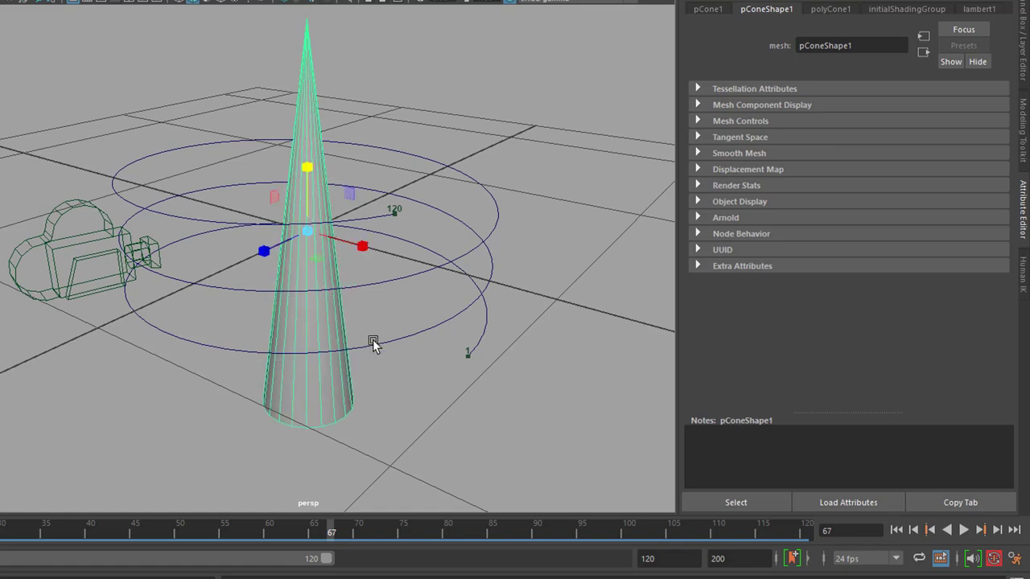
{"action": "key", "text": "w"}
{"action": "left_click_drag", "start_coordinate": [307, 164], "coordinate": [326, 36]}
{"action": "left_click_drag", "start_coordinate": [405, 273], "coordinate": [444, 386], "text": "alt"}
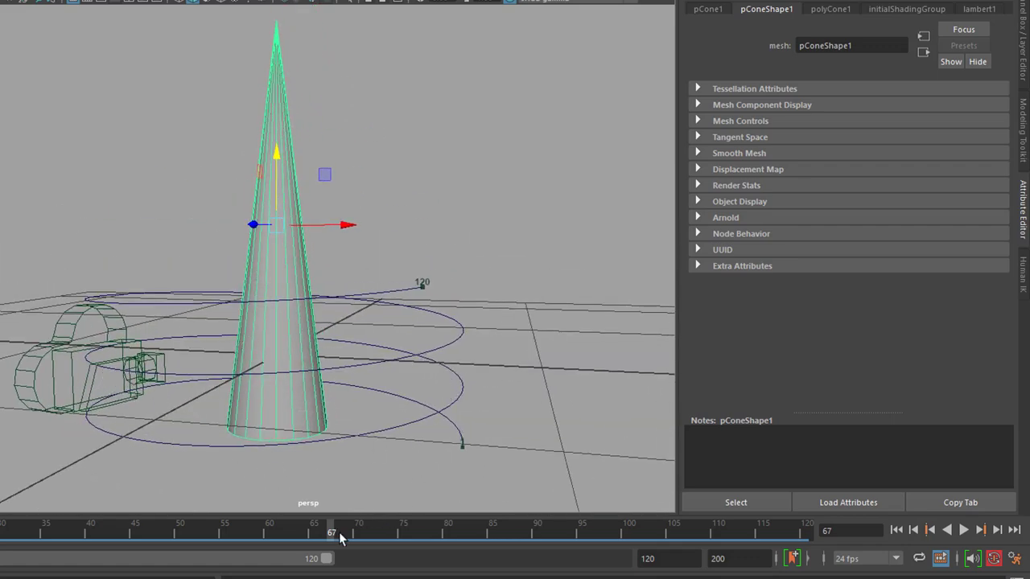
{"action": "left_click_drag", "start_coordinate": [340, 538], "coordinate": [1, 538]}
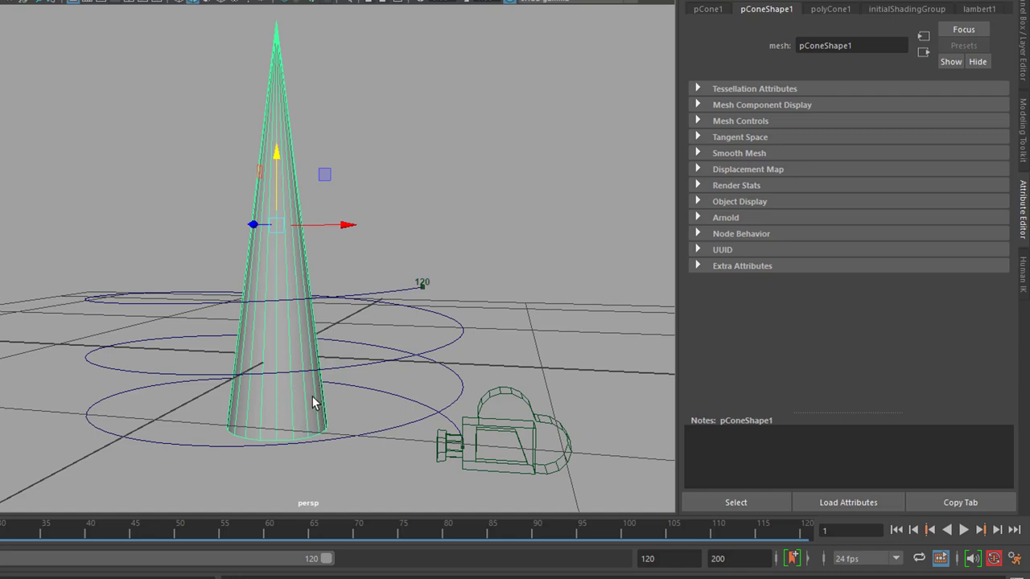
Step: Select camera1, leave its Controls unchanged, and display its camera1 transform tab
{"action": "left_click", "coordinate": [517, 402]}
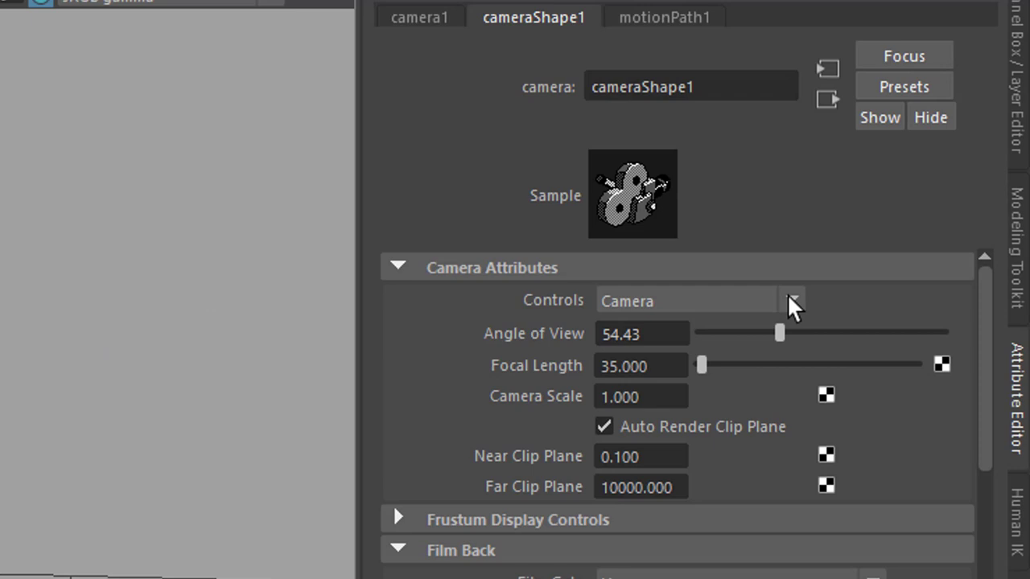
{"action": "left_click", "coordinate": [902, 160]}
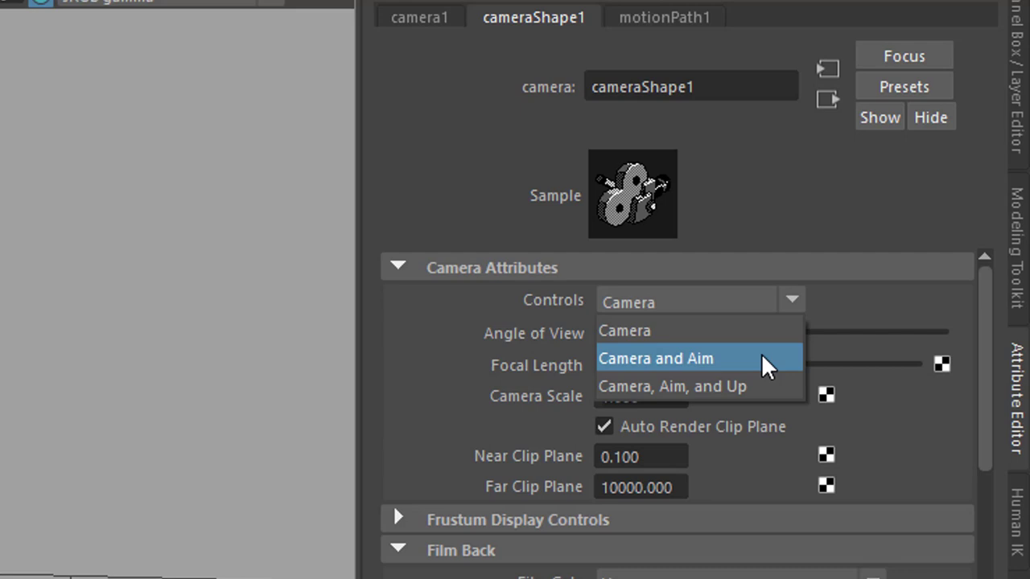
{"action": "left_click", "coordinate": [867, 315]}
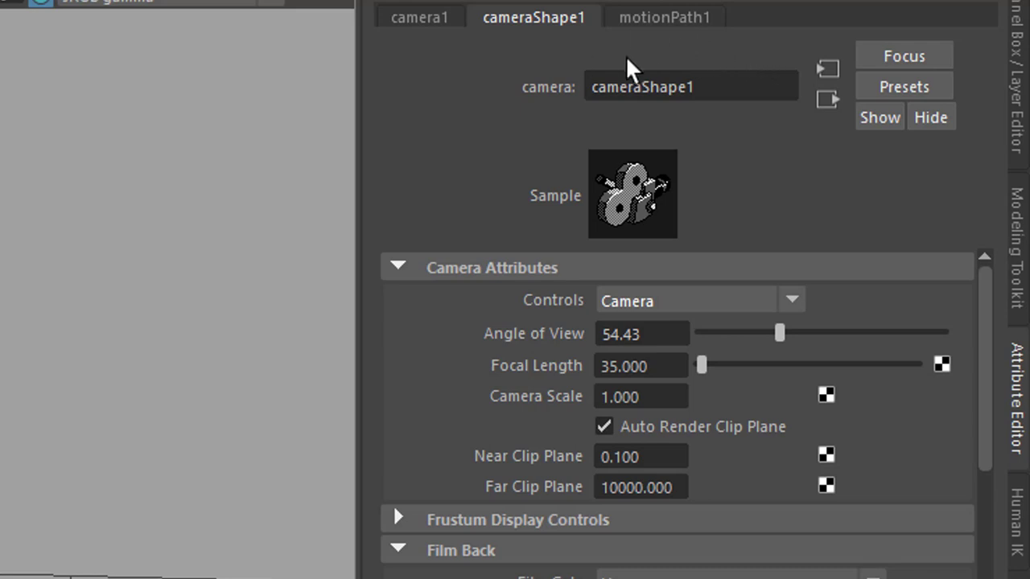
{"action": "left_click", "coordinate": [425, 24]}
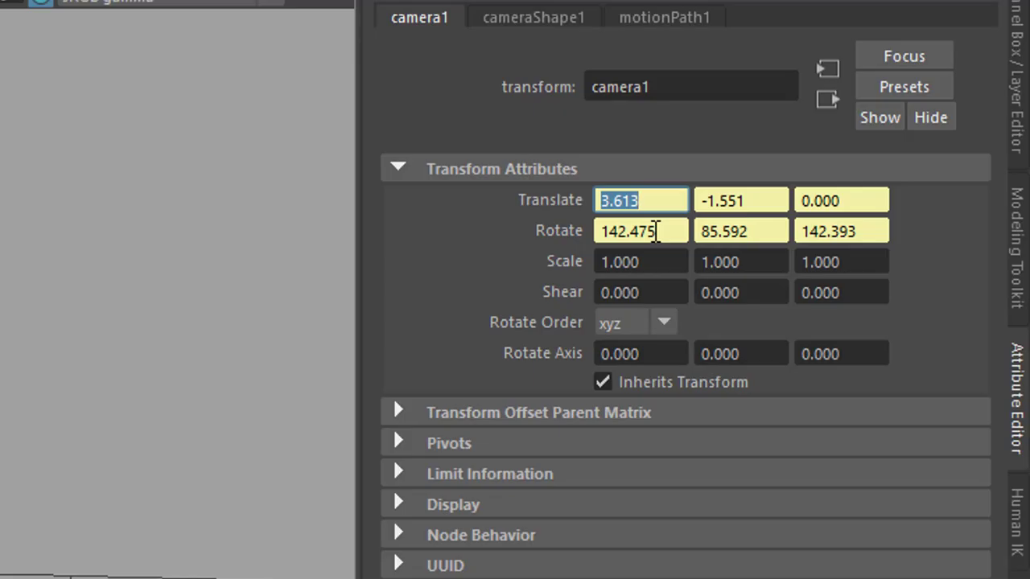
Step: Break the Rotate X, Y and Z connections on camera1, then play the animation
{"action": "right_click", "coordinate": [875, 190]}
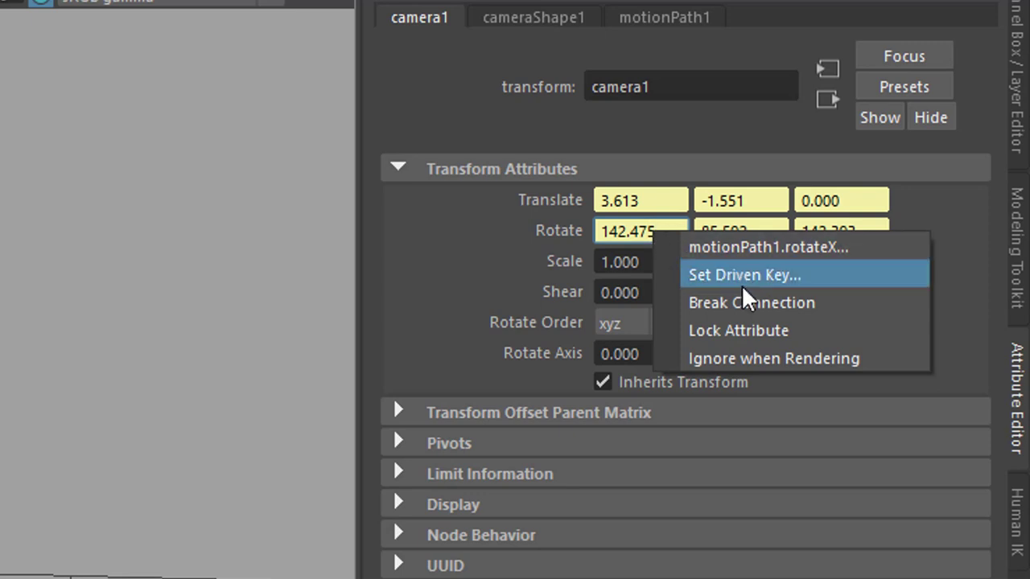
{"action": "left_click", "coordinate": [754, 303]}
{"action": "right_click", "coordinate": [757, 233]}
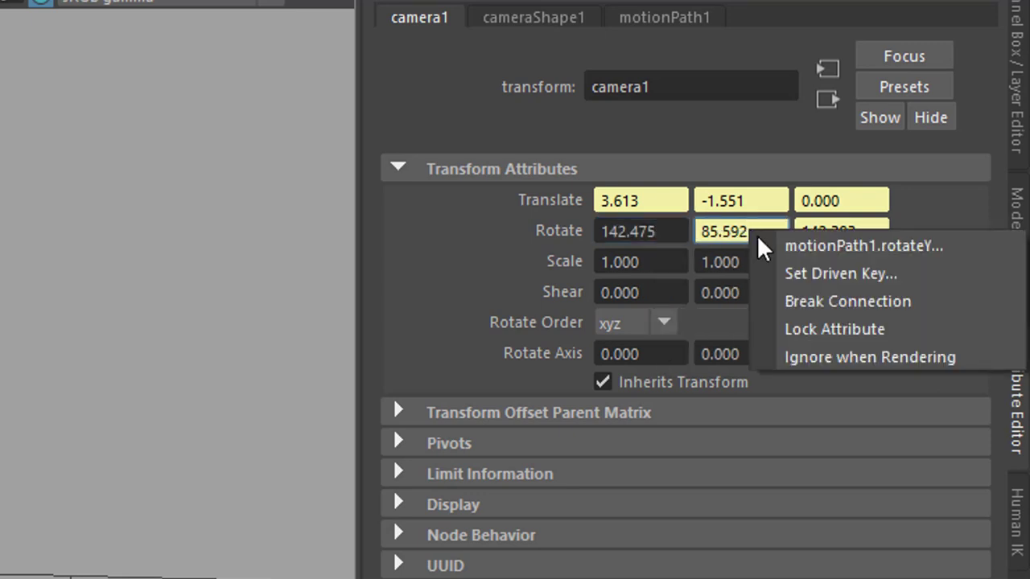
{"action": "left_click", "coordinate": [828, 303]}
{"action": "right_click", "coordinate": [833, 240]}
{"action": "left_click", "coordinate": [889, 309]}
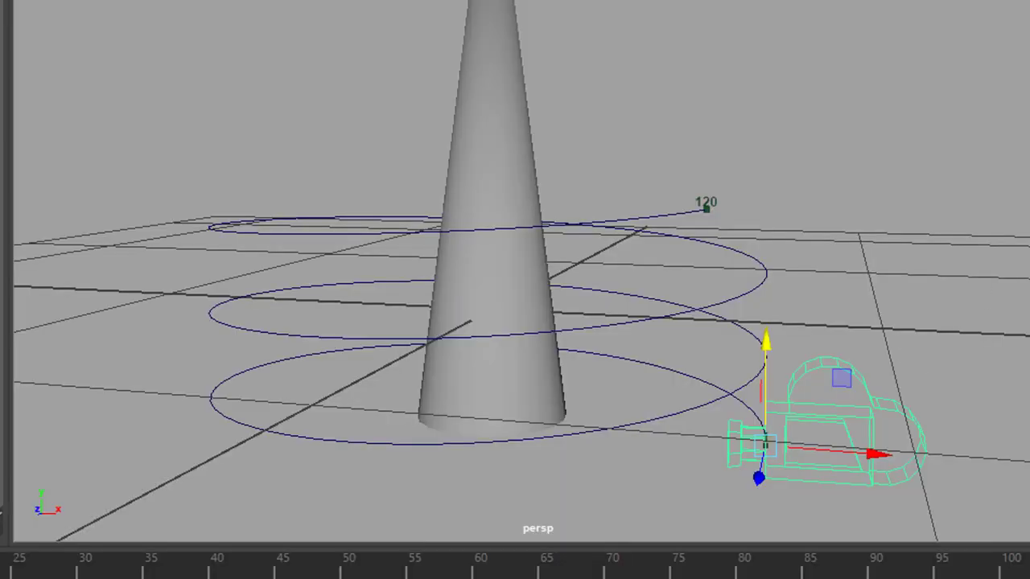
{"action": "key", "text": "alt+v"}
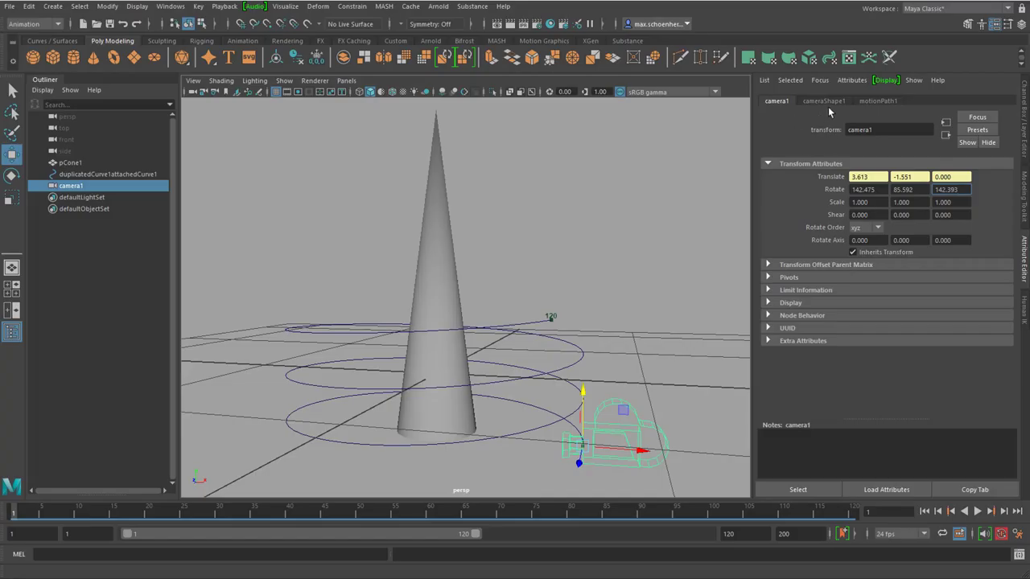
Step: Set cameraShape1 Controls to Camera and Aim, then expand camera1_group to reveal camera1_aim
{"action": "left_click", "coordinate": [827, 103]}
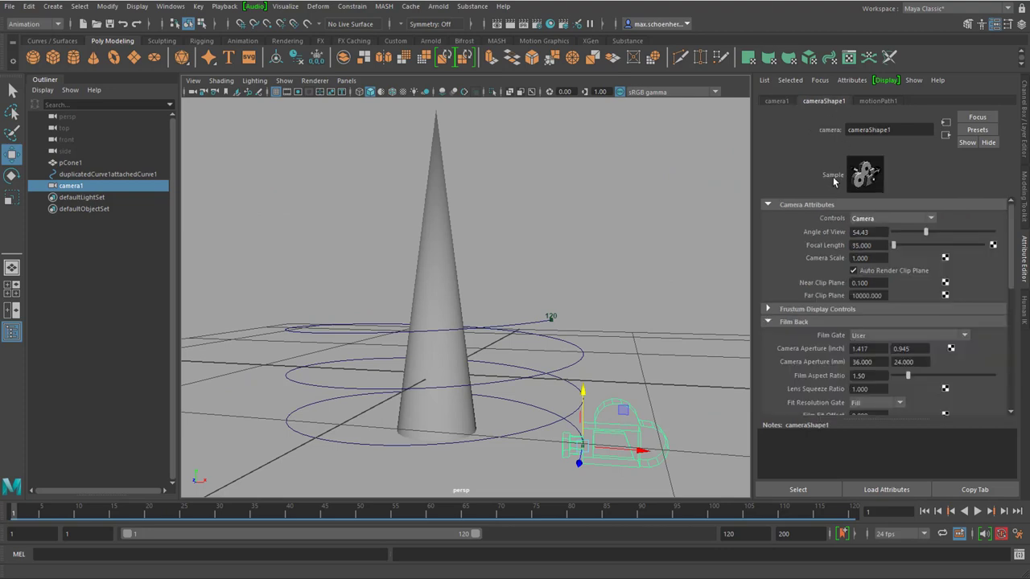
{"action": "left_click", "coordinate": [932, 219]}
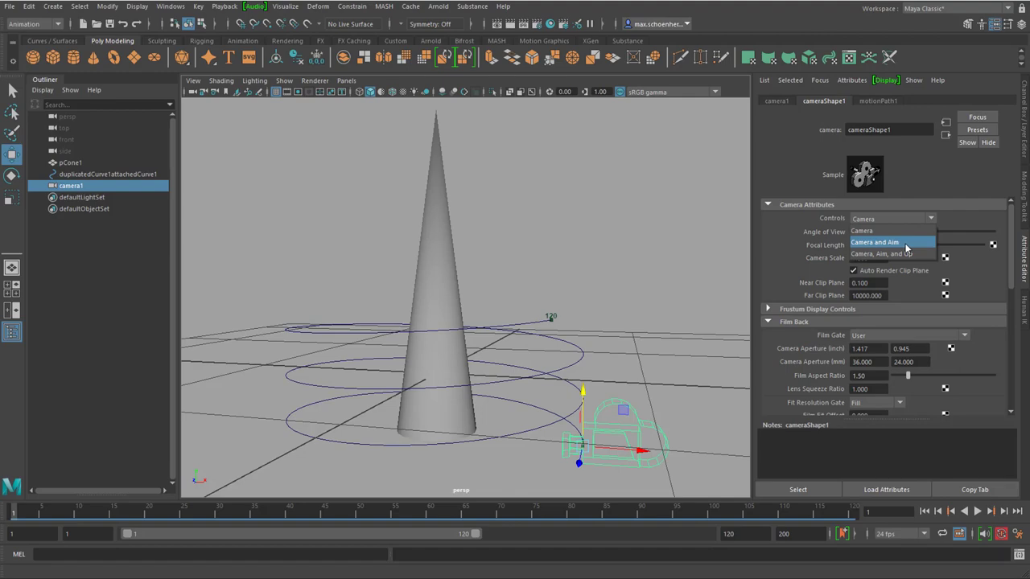
{"action": "left_click", "coordinate": [905, 243]}
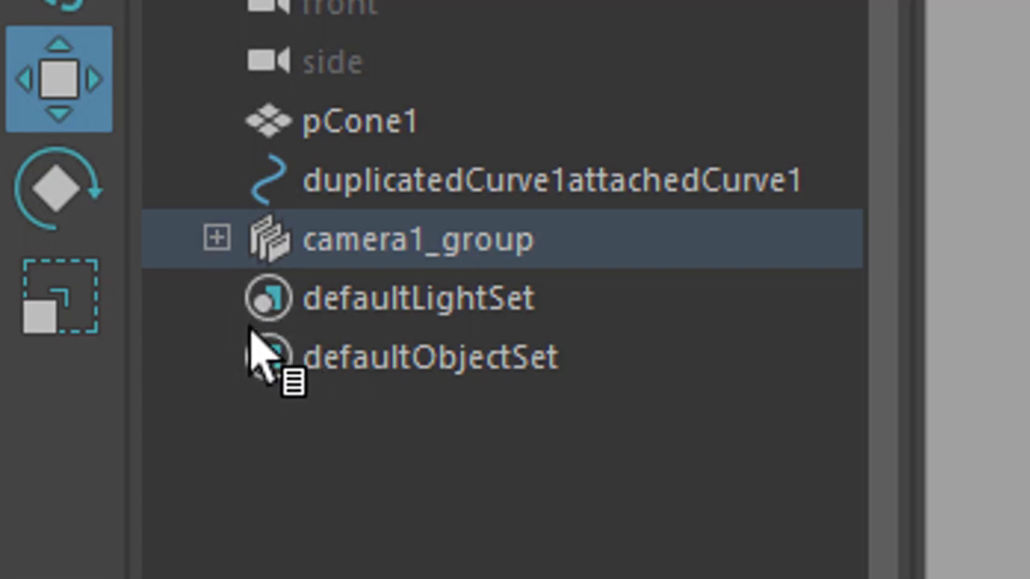
{"action": "left_click", "coordinate": [216, 239]}
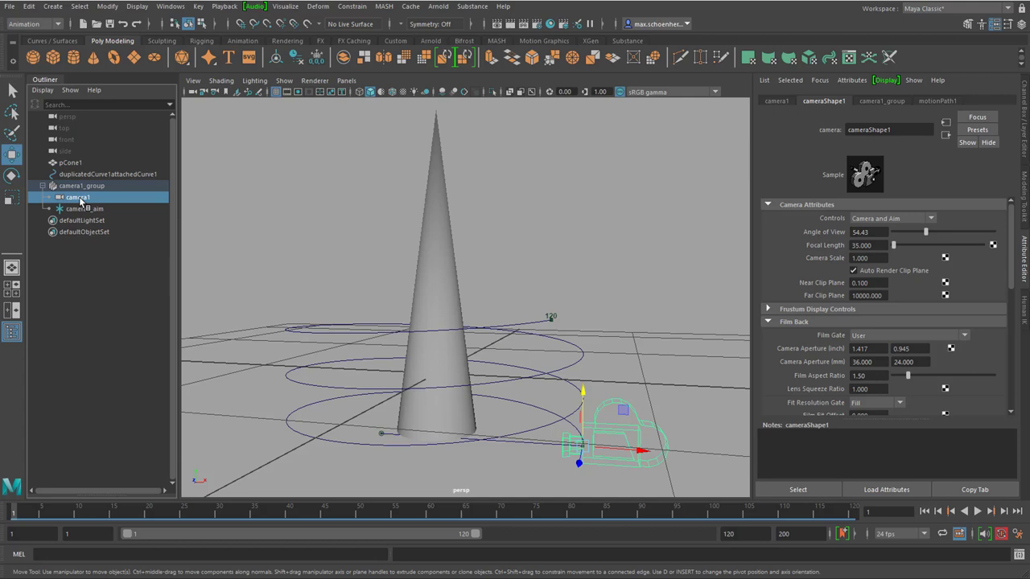
{"action": "middle_click_drag", "start_coordinate": [80, 201], "coordinate": [517, 366]}
{"action": "middle_click_drag", "start_coordinate": [128, 215], "coordinate": [528, 366]}
Step: Select the camera1_aim locator and slide it toward the front
{"action": "left_click", "coordinate": [91, 211]}
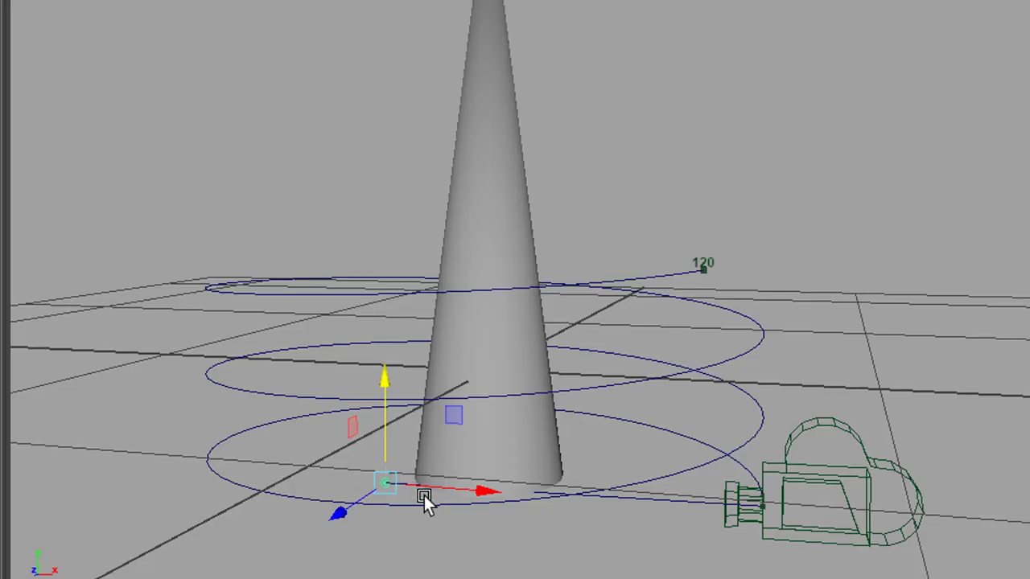
{"action": "left_click_drag", "start_coordinate": [345, 520], "coordinate": [420, 457]}
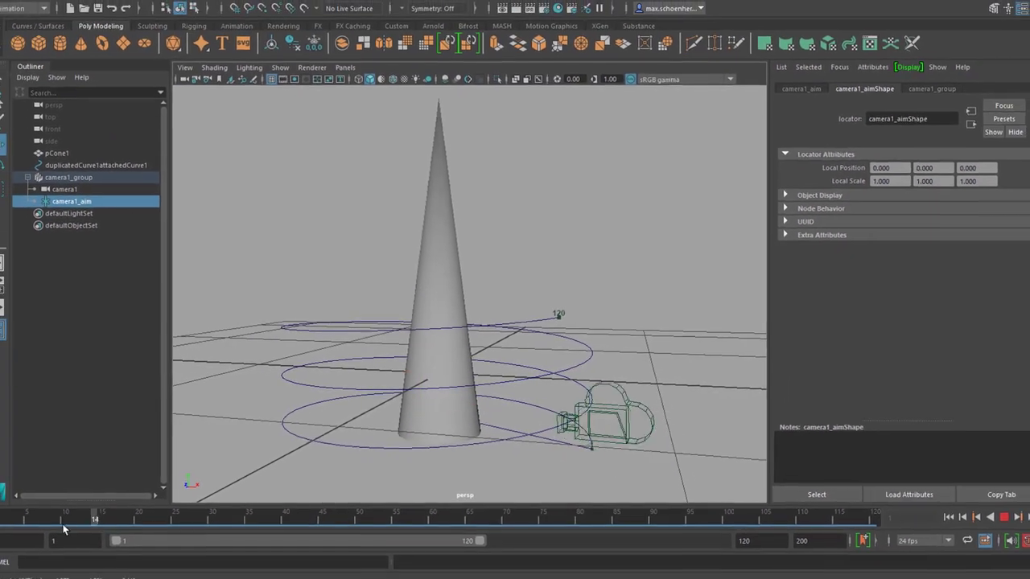
{"action": "key", "text": "w"}
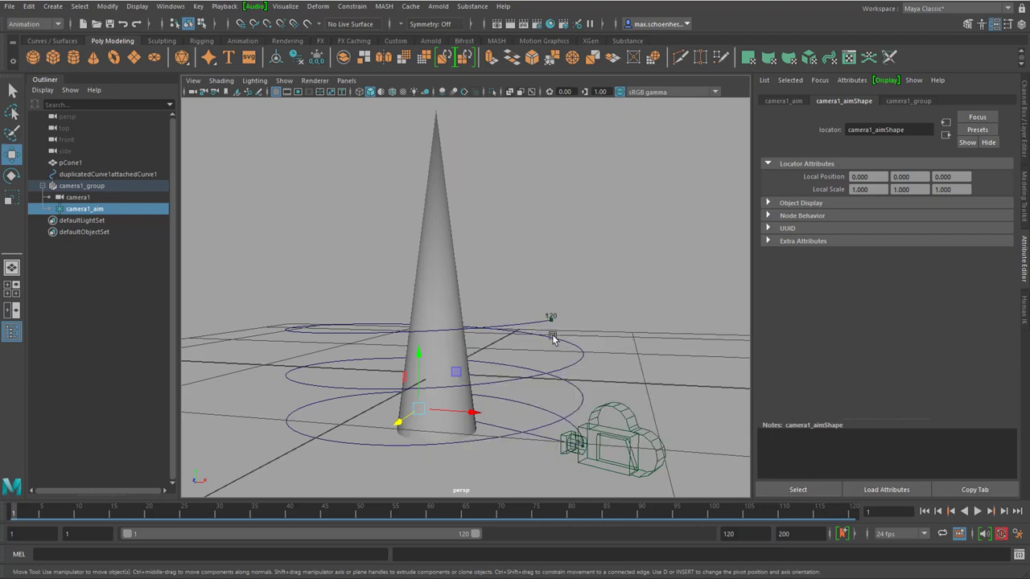
Step: In the maximized front view, raise camera1_aim to the cone's top and centre it over the cone
{"action": "key", "text": "space"}
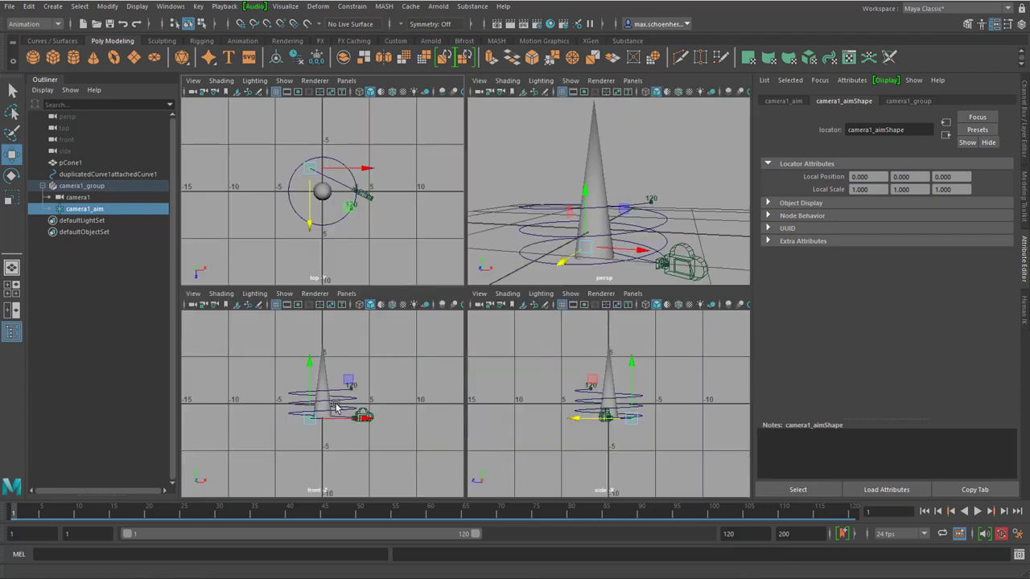
{"action": "key", "text": "space"}
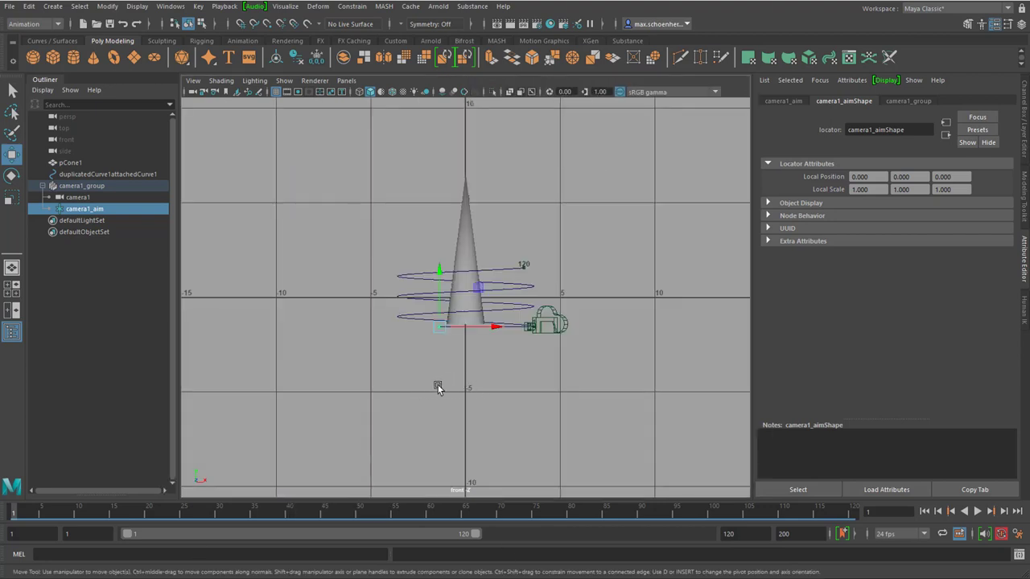
{"action": "scroll", "coordinate": [437, 386], "scroll_direction": "up", "scroll_amount": 4}
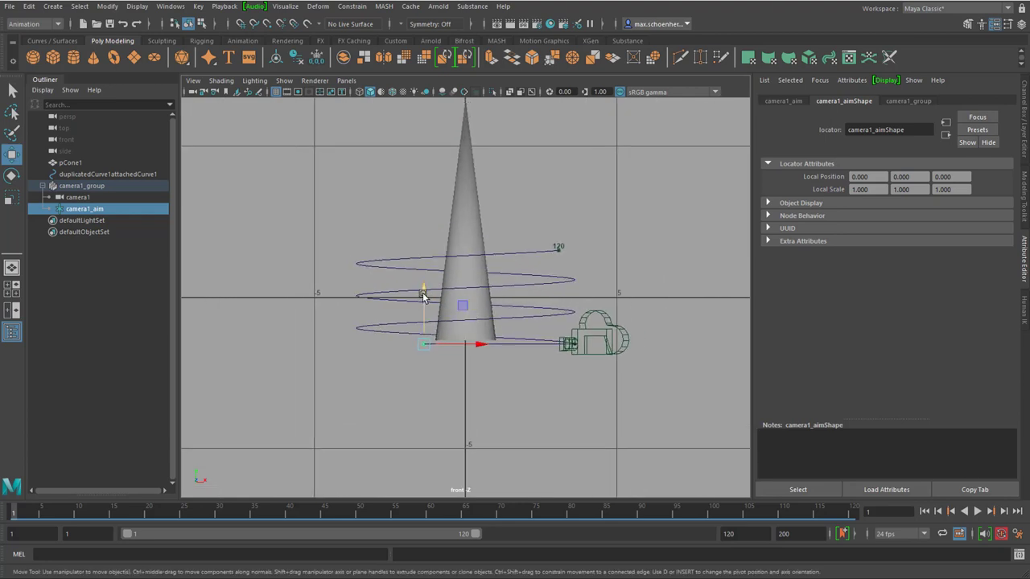
{"action": "left_click_drag", "start_coordinate": [425, 292], "coordinate": [454, 90]}
{"action": "left_click_drag", "start_coordinate": [478, 131], "coordinate": [520, 138]}
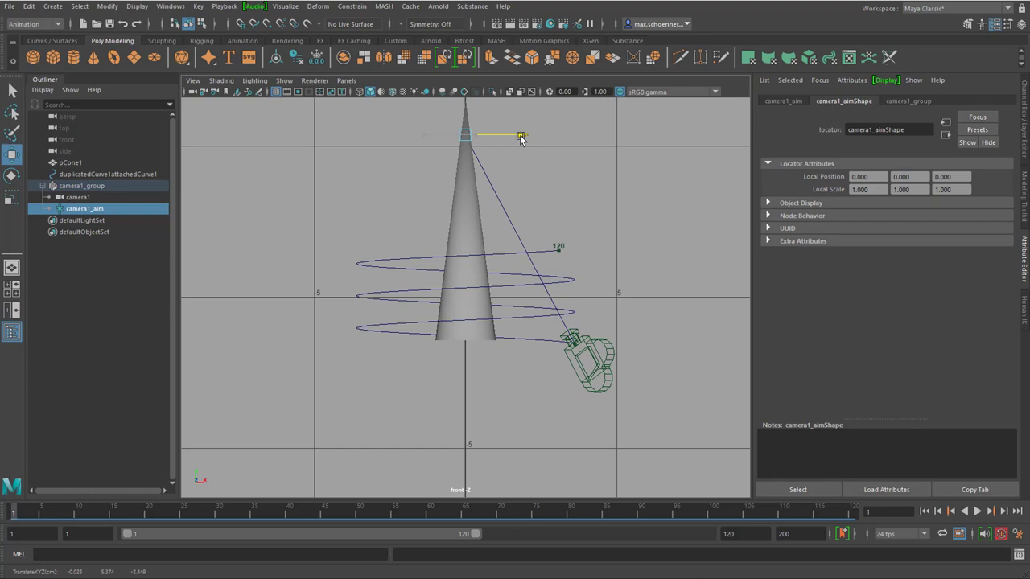
Step: In the maximized side view, slide camera1_aim onto the cone's tip
{"action": "key", "text": "space"}
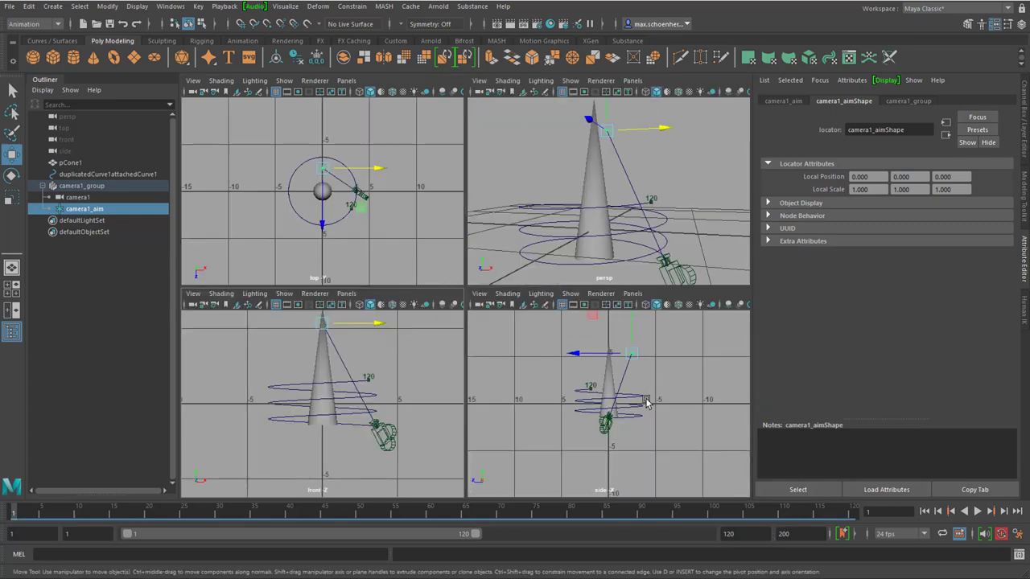
{"action": "key", "text": "space"}
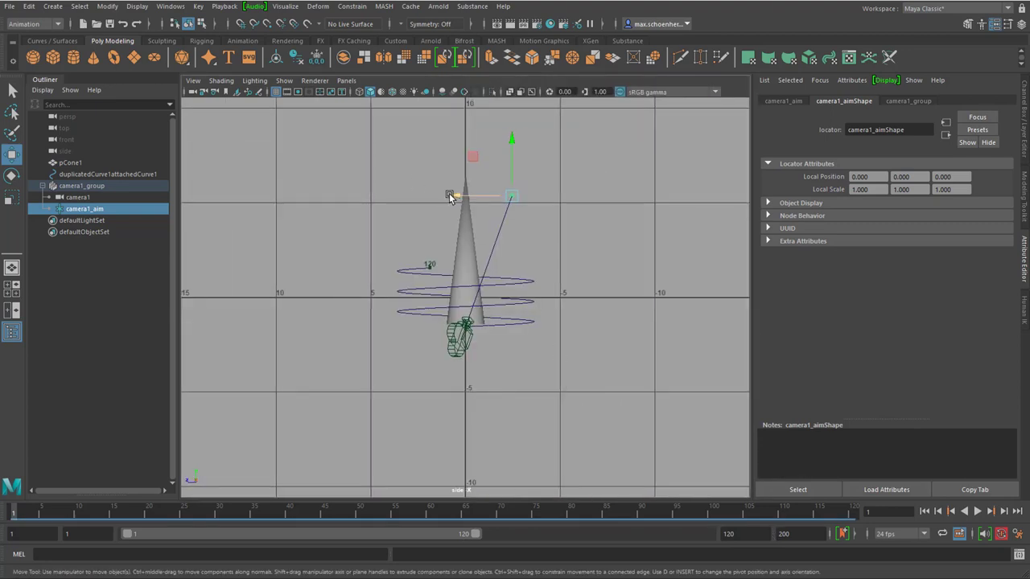
{"action": "left_click_drag", "start_coordinate": [453, 197], "coordinate": [405, 204]}
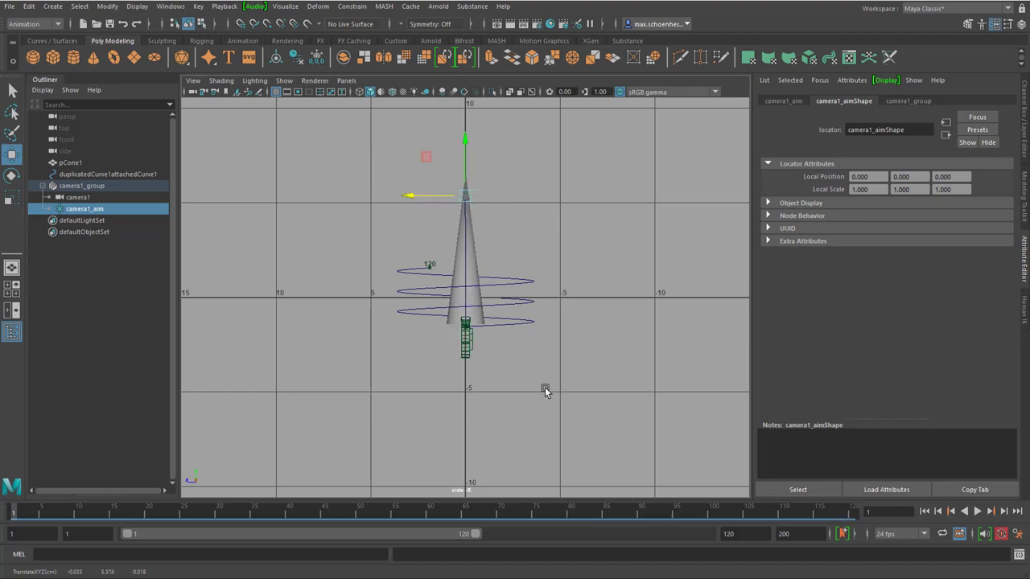
{"action": "key", "text": "space"}
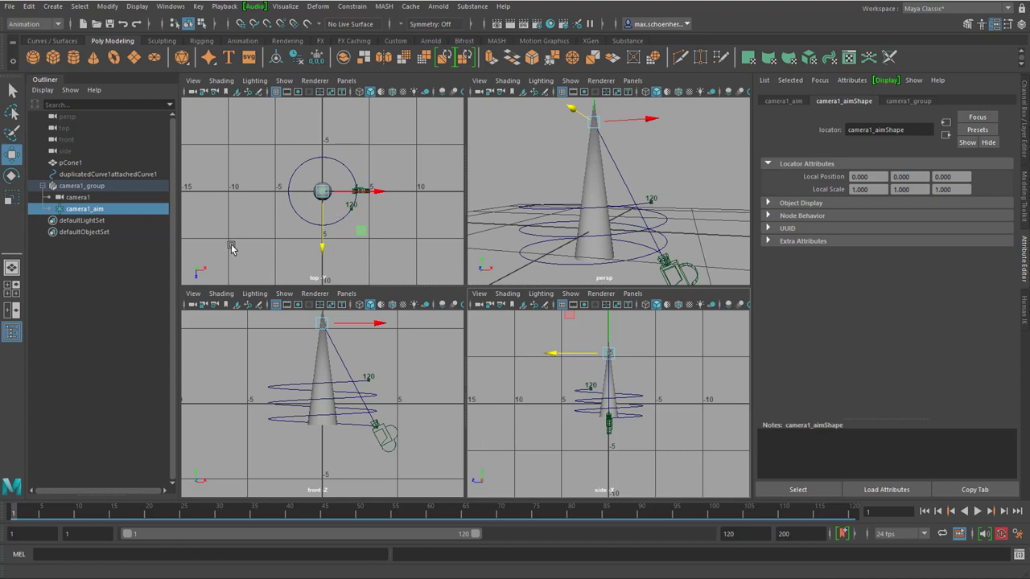
Step: Select camera1_aim, preview the animation, and lower the aim point slightly in side view
{"action": "left_click", "coordinate": [66, 213]}
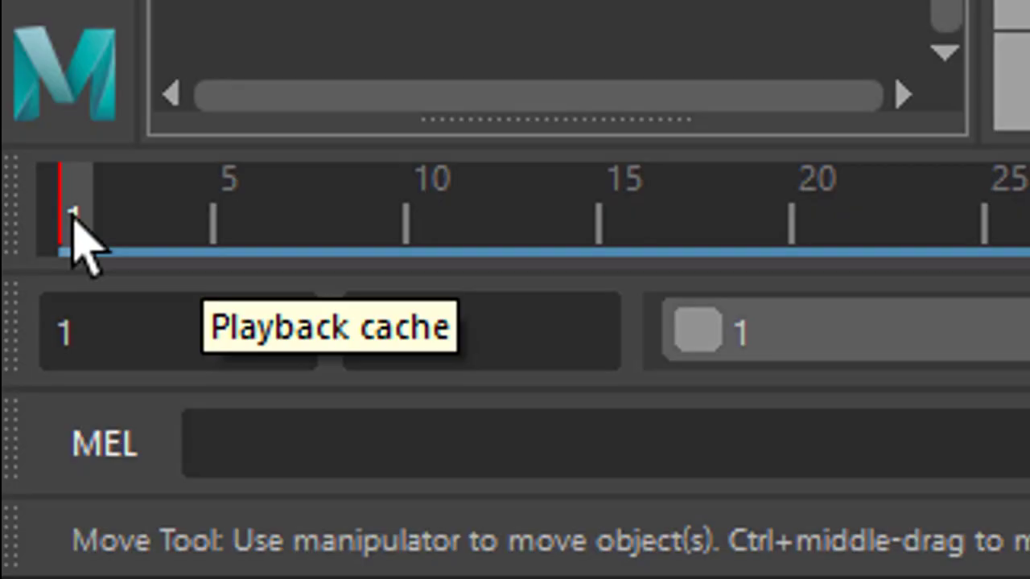
{"action": "key", "text": "alt+v"}
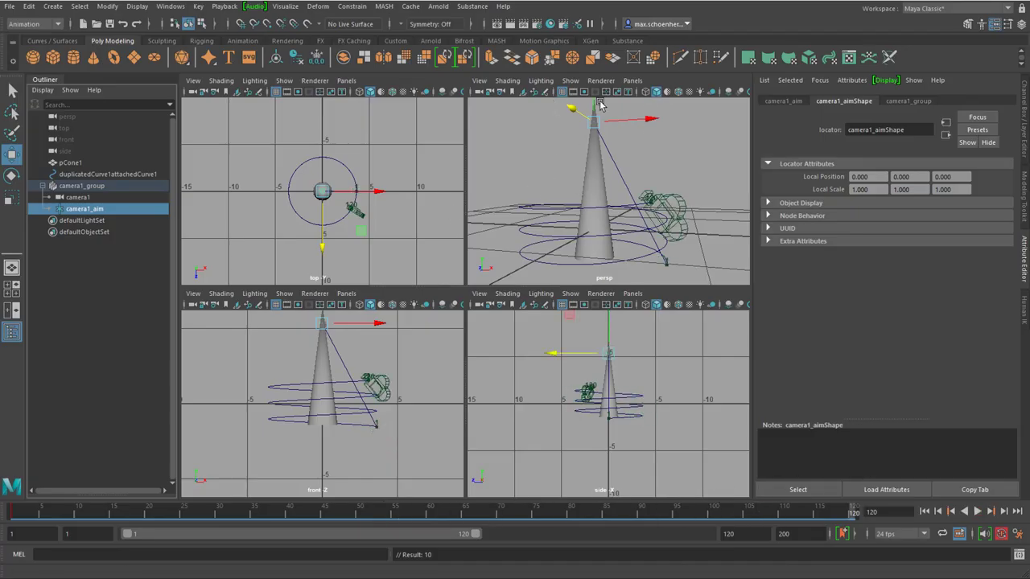
{"action": "left_click_drag", "start_coordinate": [608, 329], "coordinate": [614, 372]}
{"action": "key", "text": "w"}
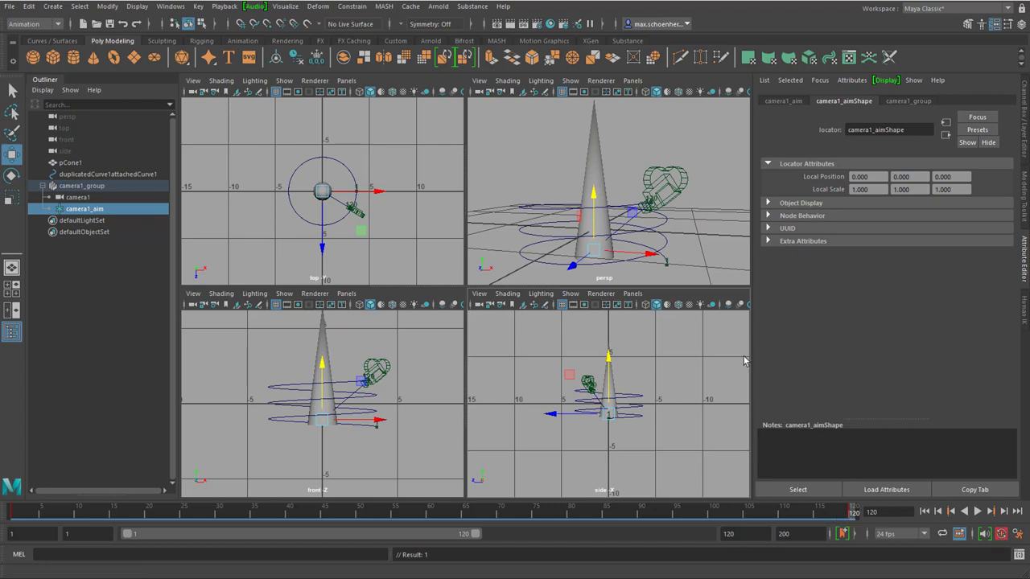
Step: Play the camera animation from the first frame in the perspective view, then stop it
{"action": "key", "text": "space"}
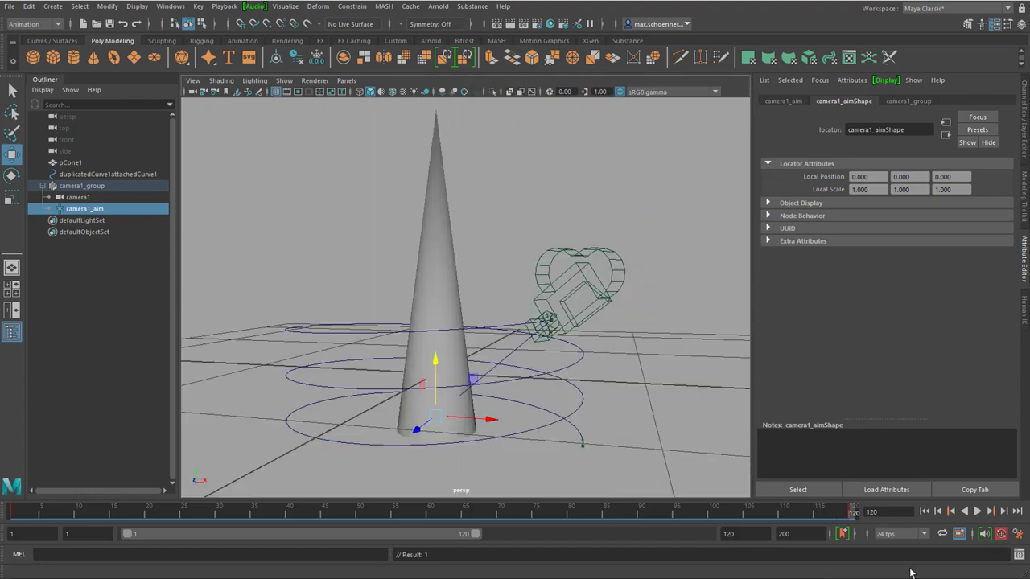
{"action": "left_click", "coordinate": [925, 513]}
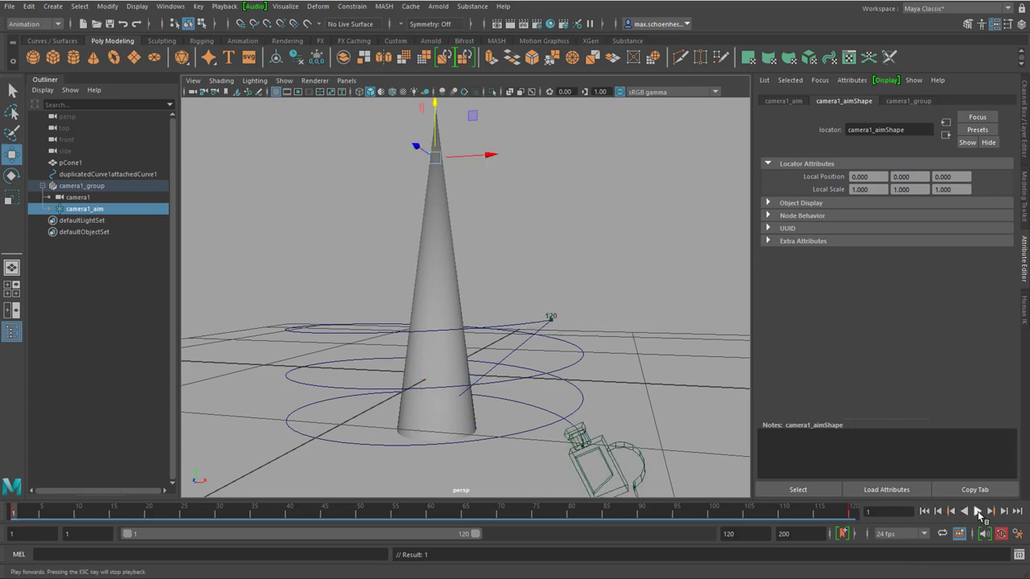
{"action": "left_click", "coordinate": [978, 512]}
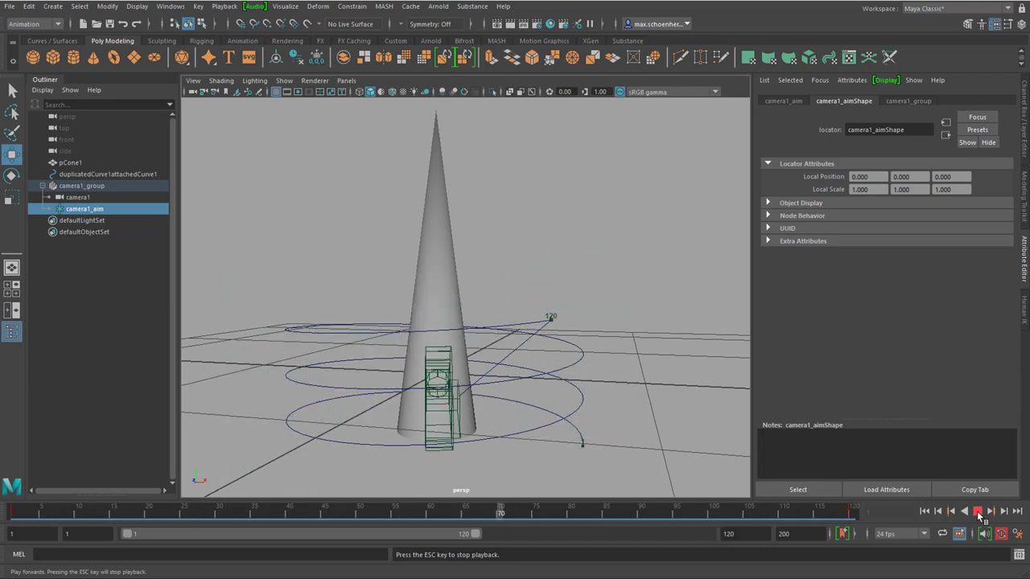
{"action": "left_click", "coordinate": [978, 512]}
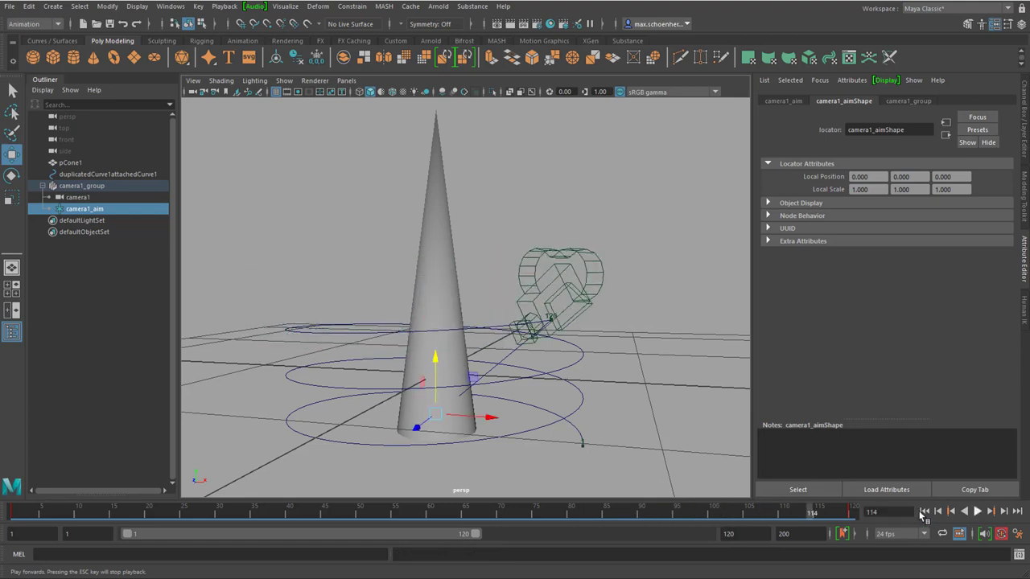
{"action": "left_click", "coordinate": [374, 335]}
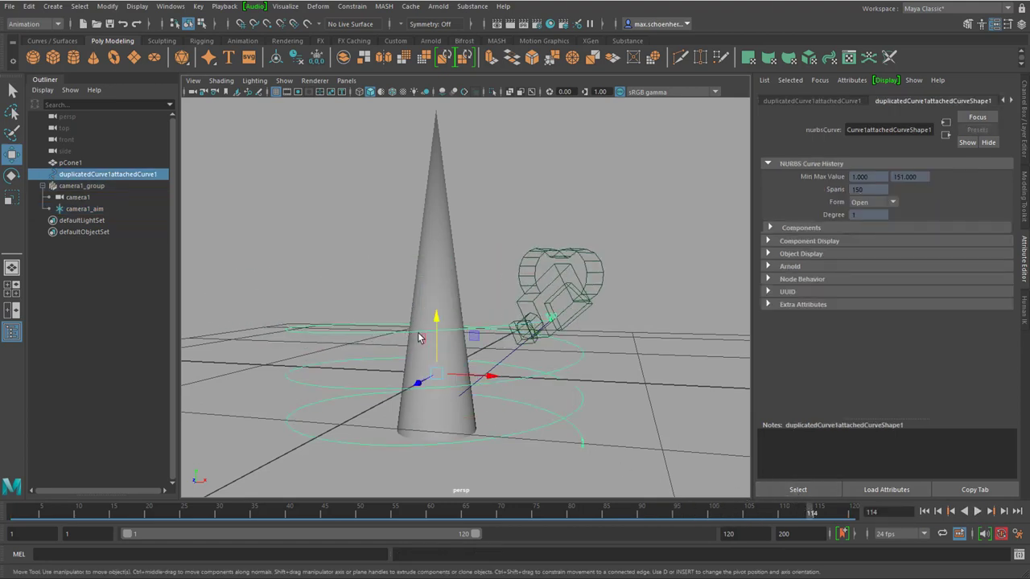
Step: Scale the spiral curve about 1.8 times taller in Y and move it upward
{"action": "key", "text": "e"}
{"action": "key", "text": "r"}
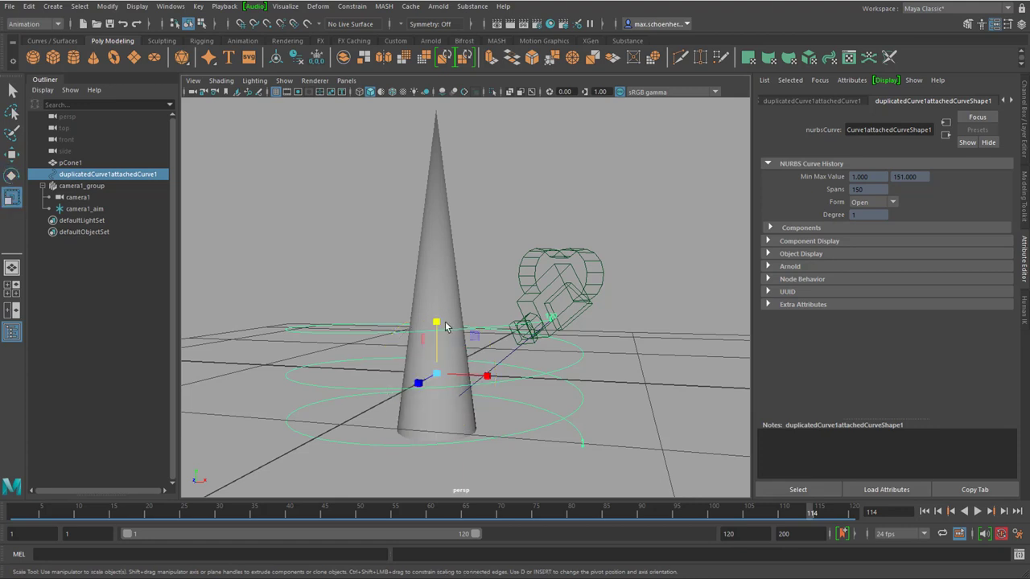
{"action": "left_click_drag", "start_coordinate": [435, 324], "coordinate": [446, 277]}
{"action": "key", "text": "w"}
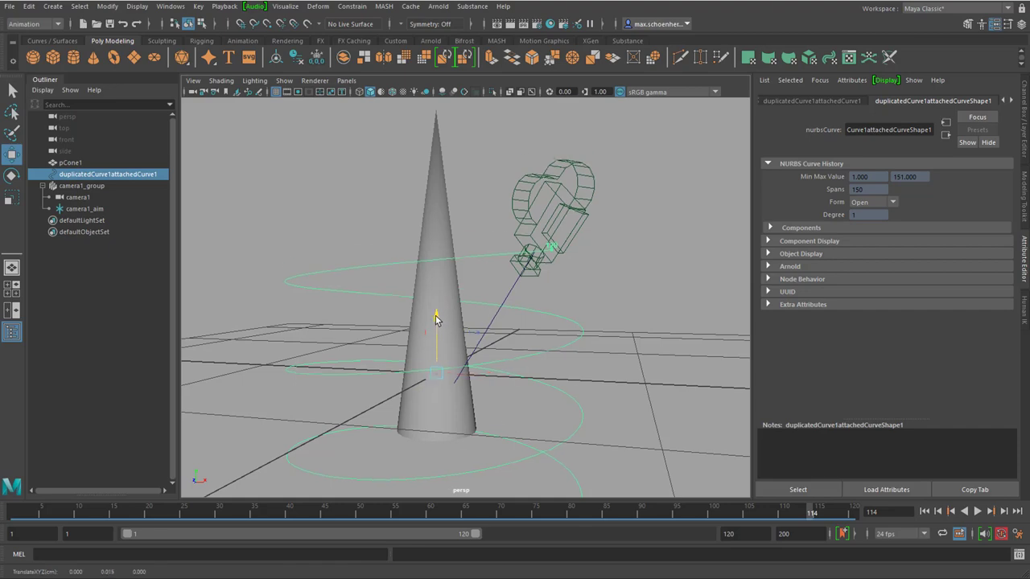
{"action": "left_click_drag", "start_coordinate": [441, 326], "coordinate": [438, 264]}
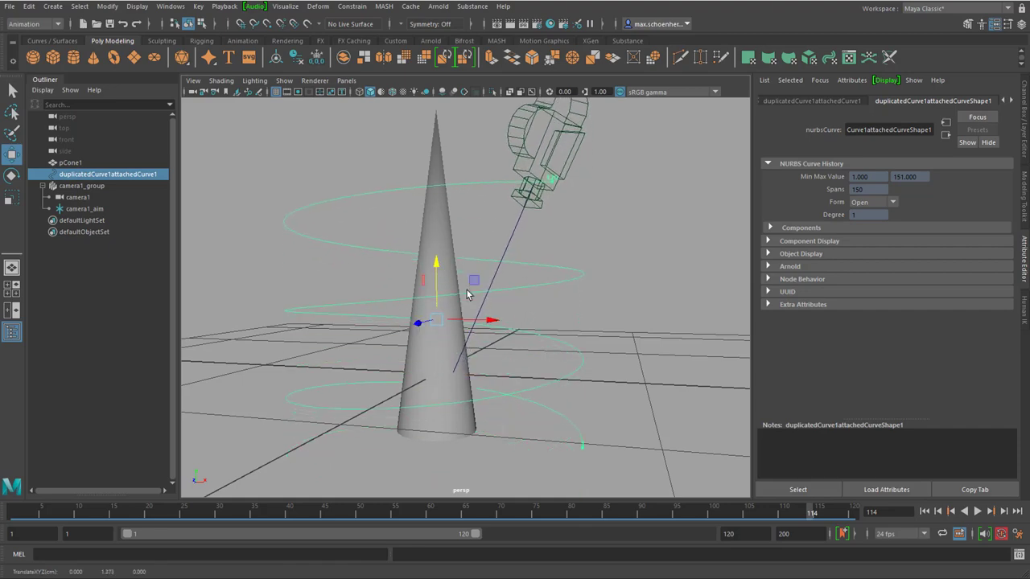
{"action": "left_click_drag", "start_coordinate": [538, 409], "coordinate": [603, 410], "text": "alt"}
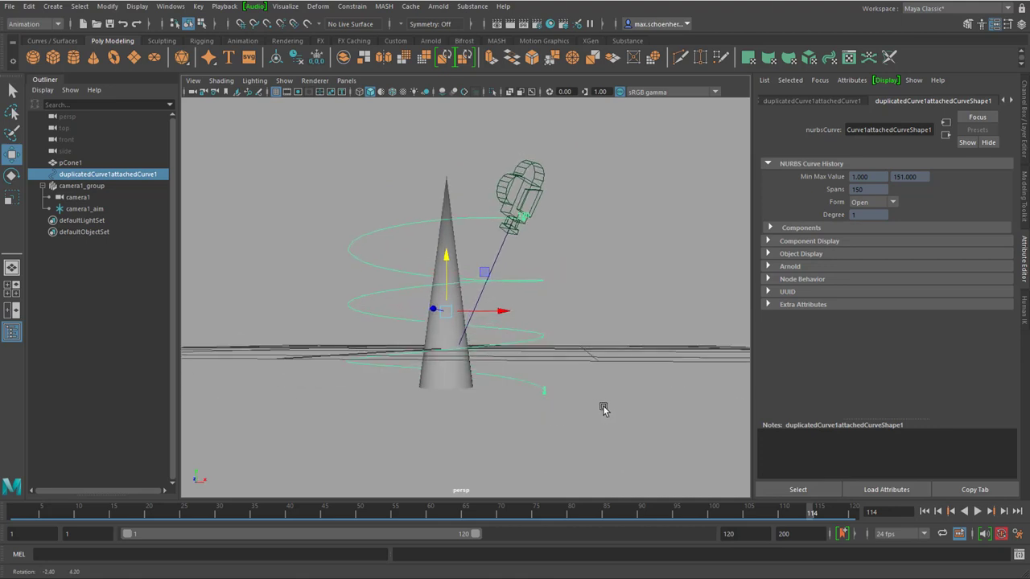
Step: Raise the cone together with the spiral, then deselect and view them from a higher angle
{"action": "key", "text": "space"}
{"action": "key", "text": "space"}
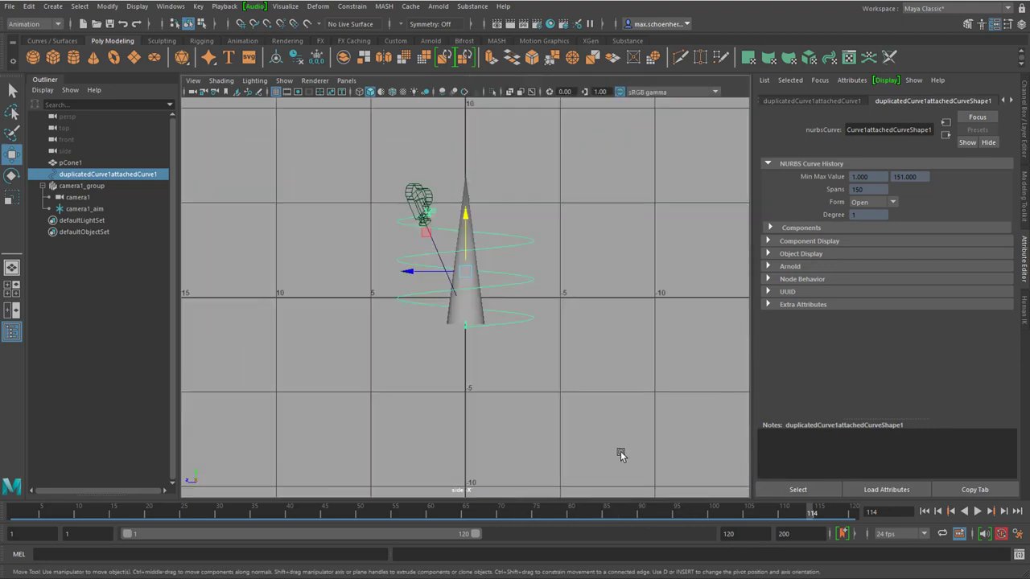
{"action": "left_click", "coordinate": [466, 310], "text": "shift"}
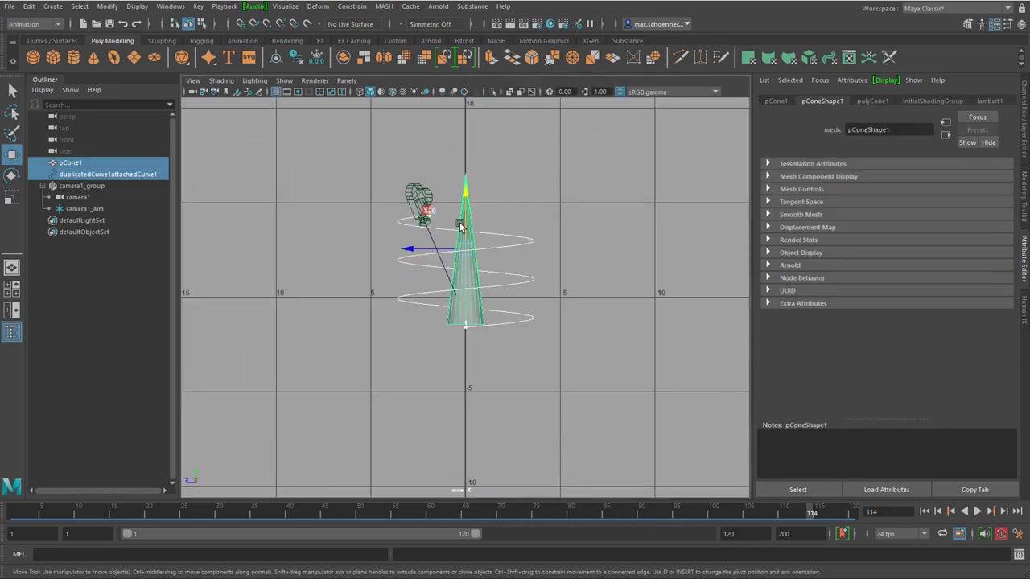
{"action": "left_click_drag", "start_coordinate": [465, 203], "coordinate": [466, 171]}
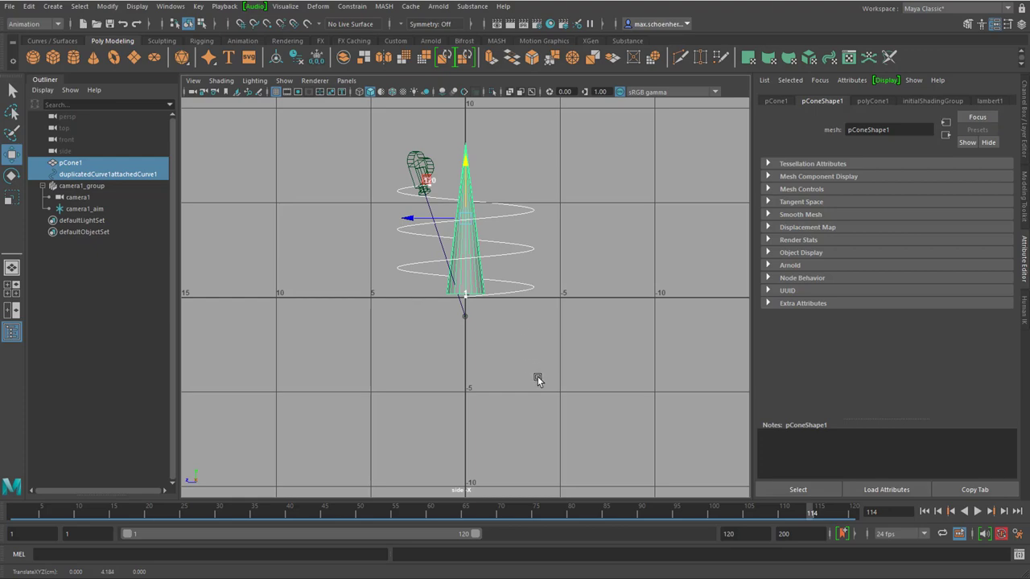
{"action": "key", "text": "space"}
{"action": "key", "text": "space"}
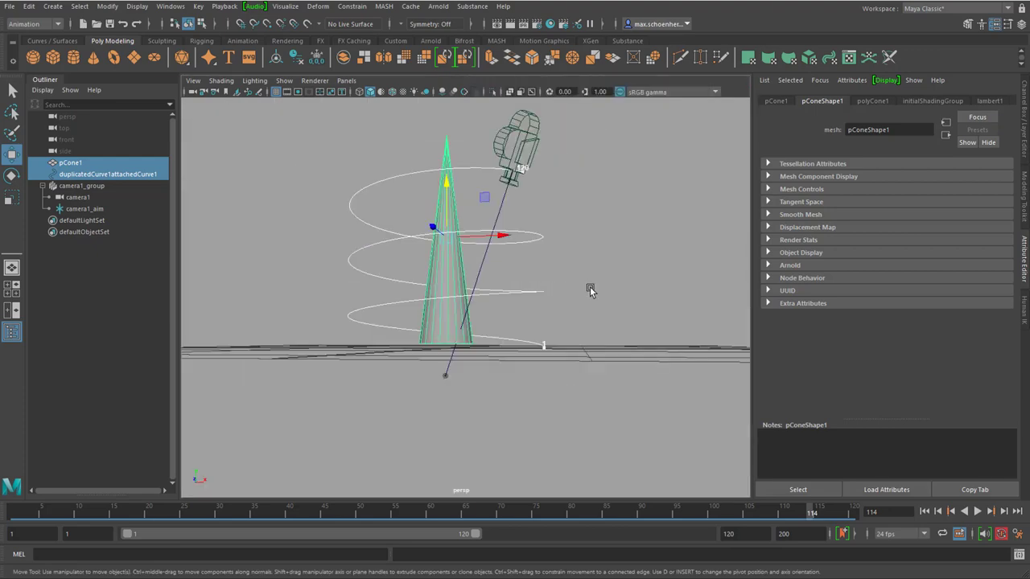
{"action": "left_click", "coordinate": [624, 346]}
{"action": "left_click_drag", "start_coordinate": [591, 362], "coordinate": [640, 384], "text": "alt"}
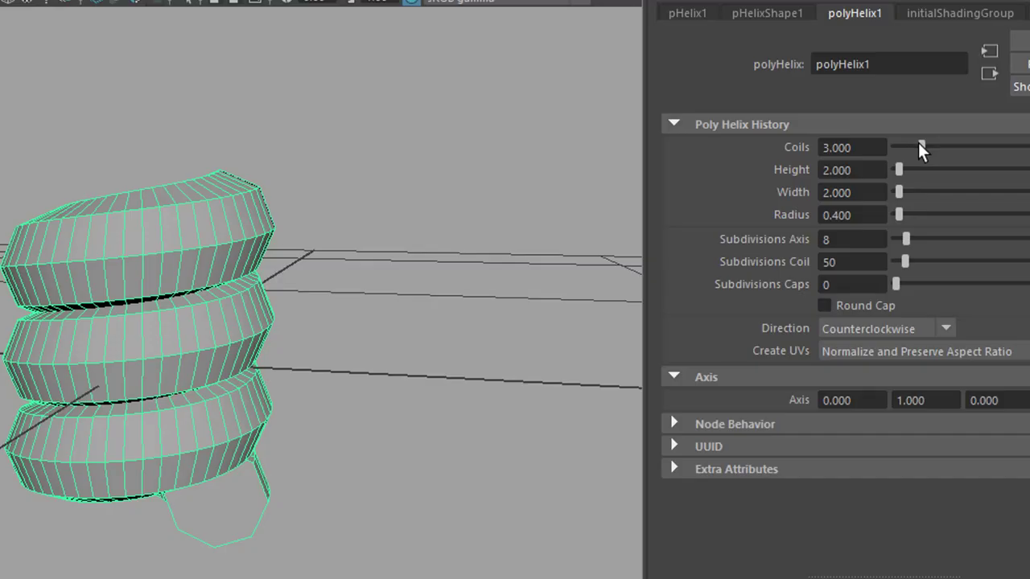
Step: Drag the polyHelix1 Coils slider from 3 to 2.912
{"action": "mouse_move", "coordinate": [918, 142]}
{"action": "left_mouse_down"}
{"action": "mouse_move", "coordinate": [941, 144]}
{"action": "mouse_move", "coordinate": [919, 146]}
{"action": "left_mouse_up"}
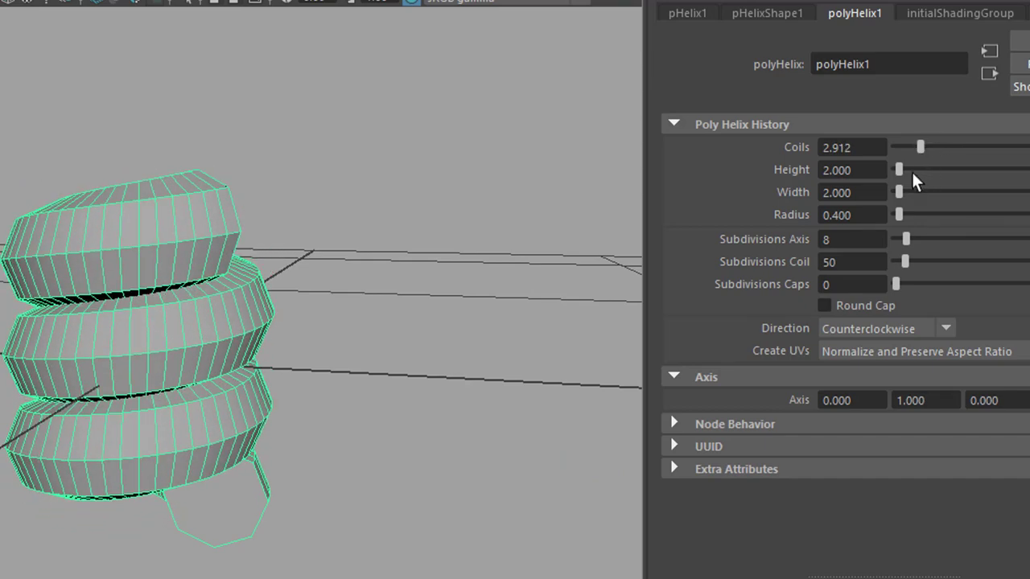